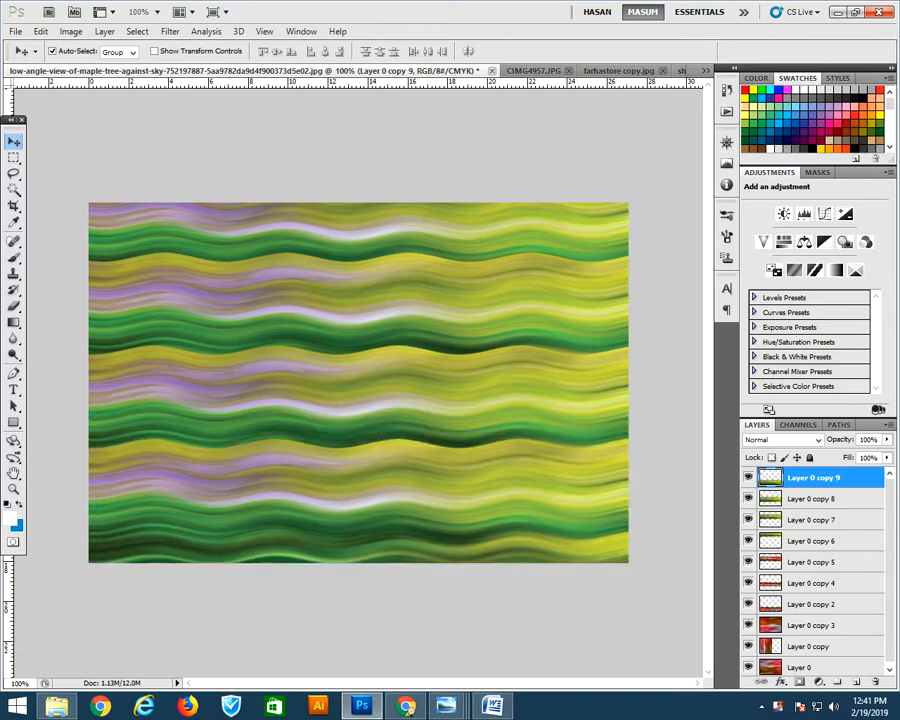
# Place Layer 0 copy 5 directly below Layer 0 copy 9 and scale its red strip to 82.15%.
pyautogui.moveTo(812, 562); pyautogui.dragTo(812, 488)
pyautogui.hotkey('shift', 'Down')
pyautogui.hotkey('shift', 'Down')
pyautogui.hotkey('shift', 'Down')
pyautogui.hotkey('shift', 'Down')
pyautogui.hotkey('shift', 'Down')
pyautogui.hotkey('shift', 'Down')
pyautogui.hotkey('ctrl', 't')
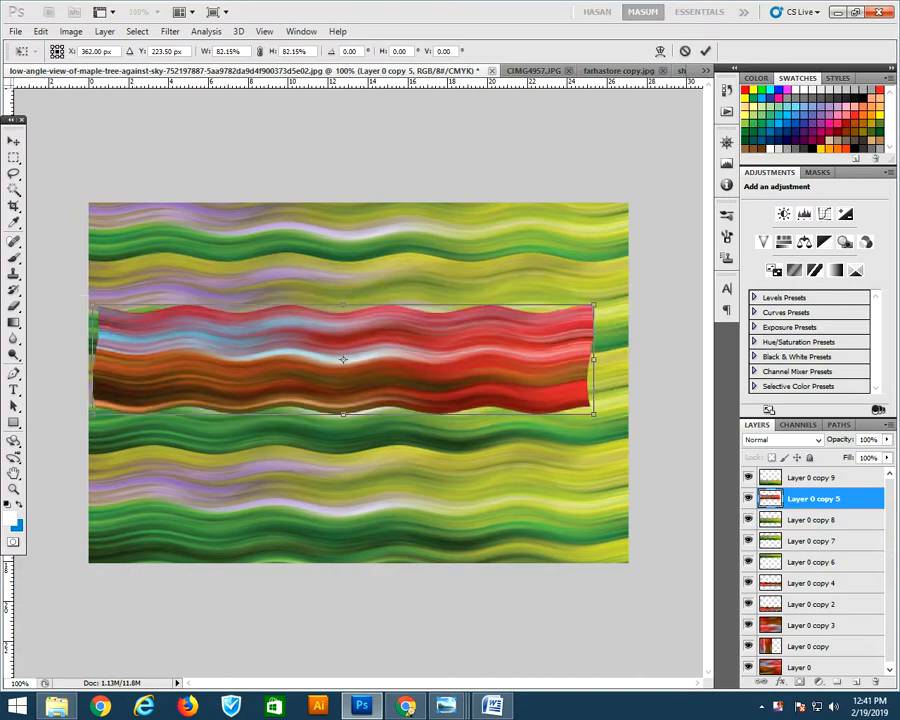
pyautogui.press('Return')
# Apply the Twirl distortion to the red strip at an angle of -69.
pyautogui.click(170, 31)
pyautogui.moveTo(190, 186)
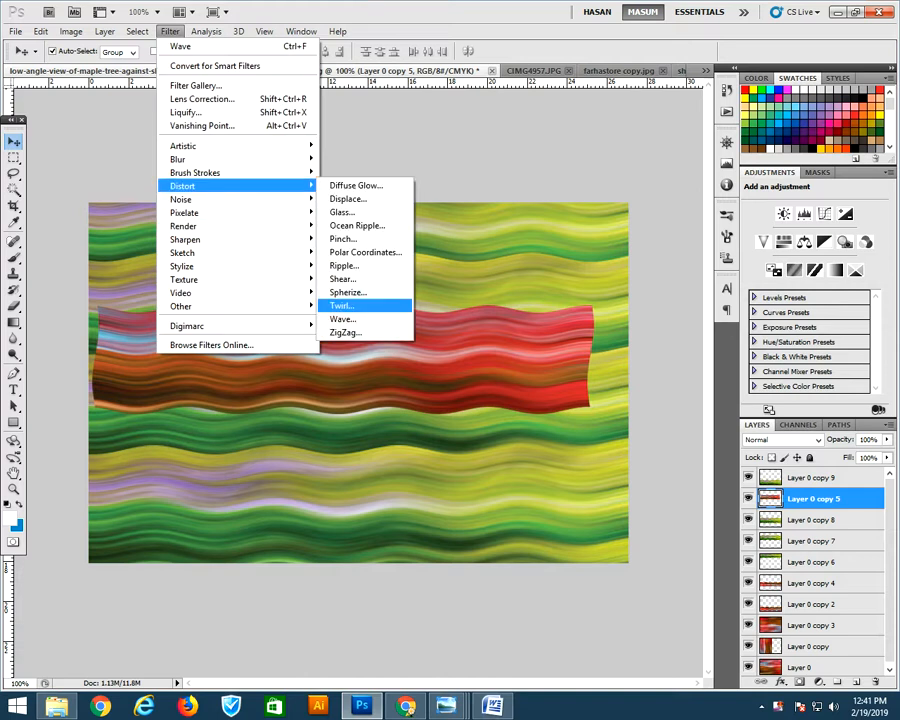
pyautogui.click(342, 306)
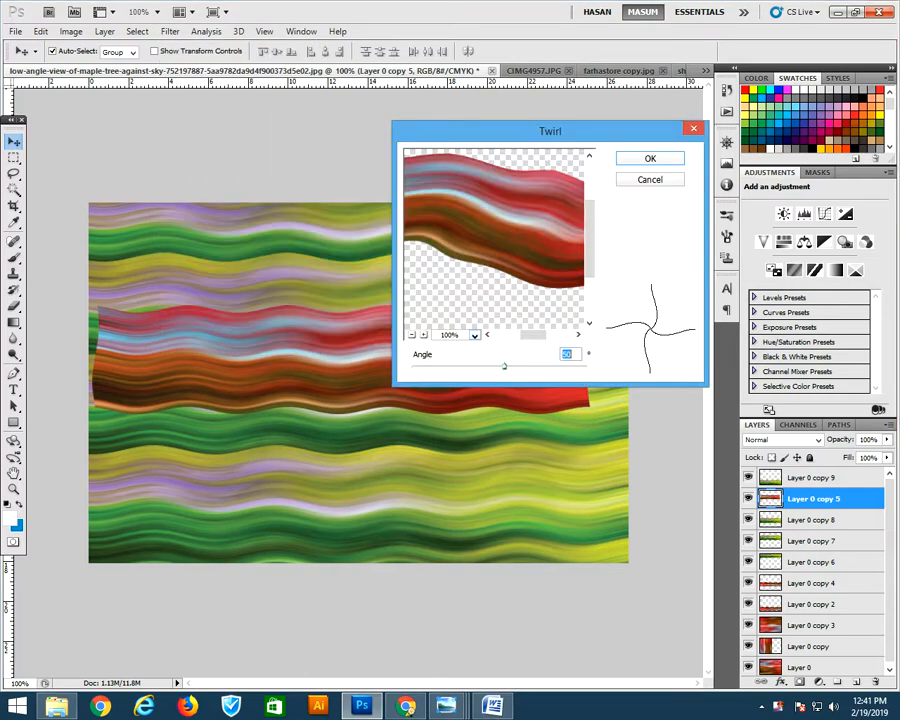
pyautogui.moveTo(504, 367); pyautogui.dragTo(527, 367)
pyautogui.click(411, 335)
pyautogui.click(411, 335)
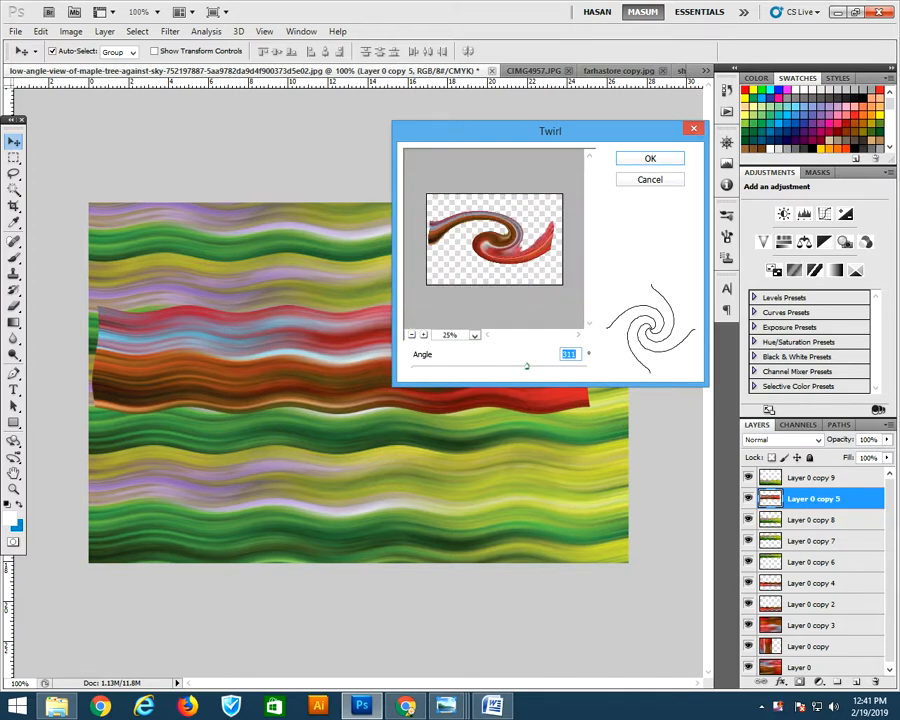
pyautogui.moveTo(526, 367); pyautogui.dragTo(493, 366)
pyautogui.press('Return')
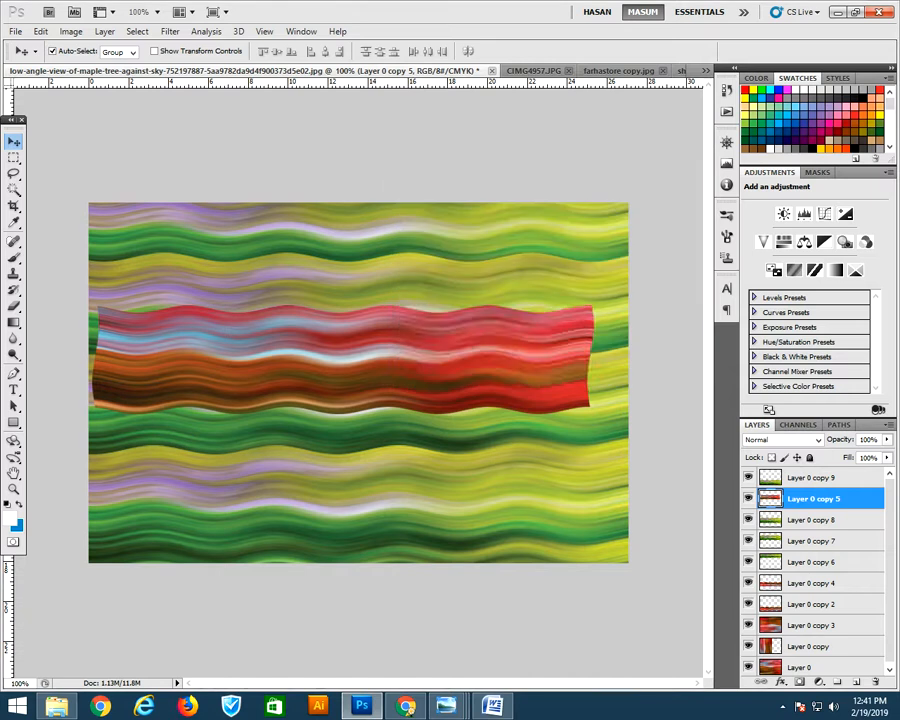
# Rotate the red strip to a steep diagonal and move it to the left part of the canvas.
pyautogui.moveTo(390, 348)
pyautogui.mouseDown()
pyautogui.moveTo(446, 347)
pyautogui.moveTo(378, 338)
pyautogui.mouseUp()
pyautogui.hotkey('ctrl', 't')
pyautogui.moveTo(602, 345); pyautogui.dragTo(171, 133)
pyautogui.press('Return')
pyautogui.moveTo(335, 334); pyautogui.dragTo(196, 336)
# Duplicate the diagonal red strip toward the right of the canvas and rotate the copy so it leans the opposite way.
pyautogui.click(813, 478)
pyautogui.keyDown('alt'); pyautogui.moveTo(197, 427); pyautogui.dragTo(475, 427); pyautogui.keyUp('alt')
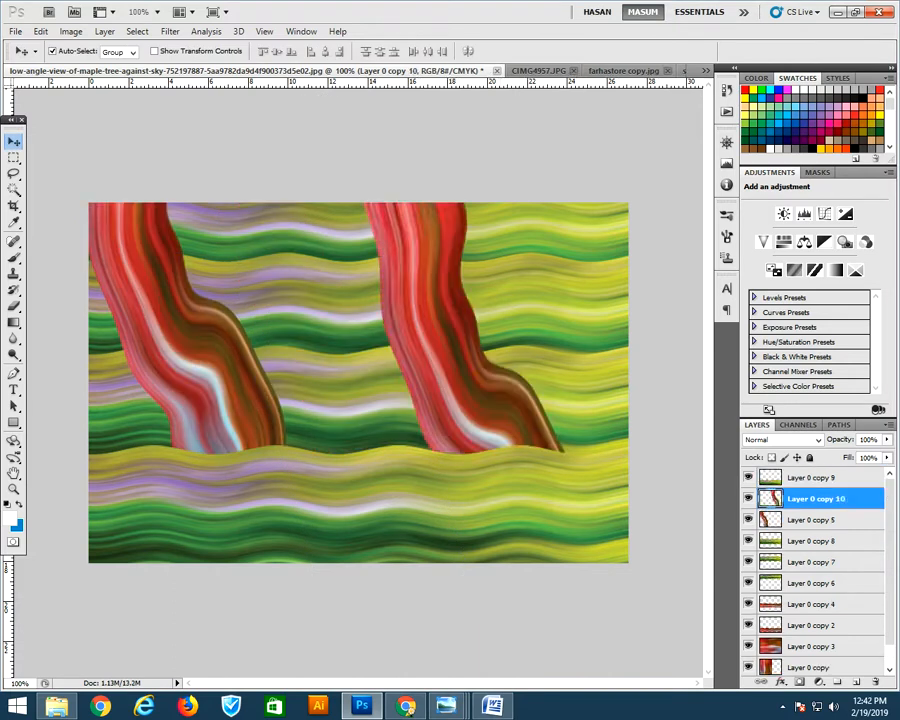
pyautogui.hotkey('ctrl', 't')
pyautogui.moveTo(345, 160); pyautogui.dragTo(591, 152)
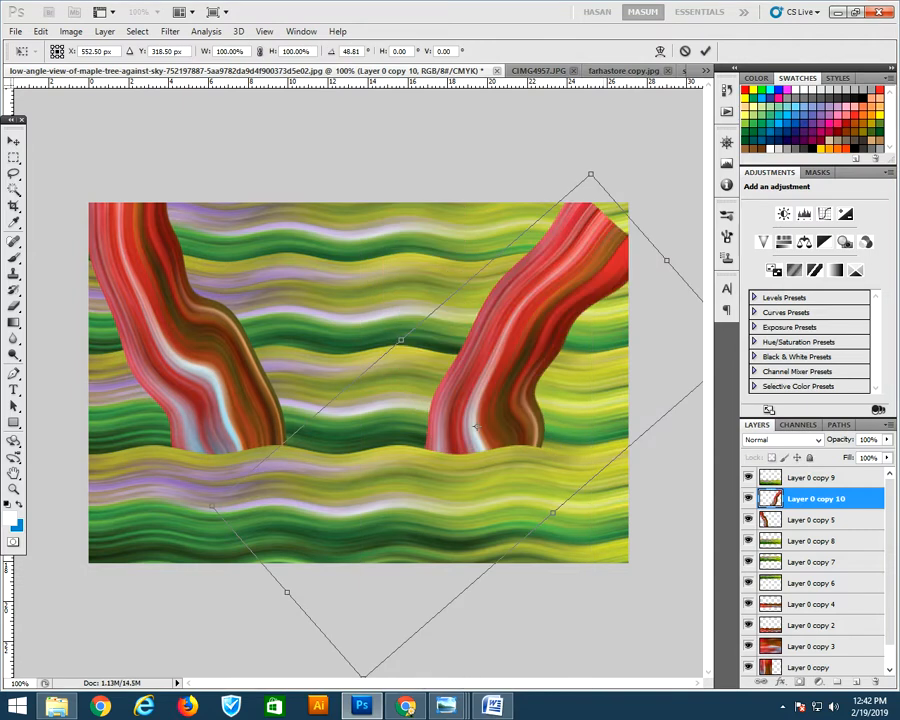
pyautogui.moveTo(667, 260); pyautogui.dragTo(744, 193)
pyautogui.moveTo(565, 318); pyautogui.dragTo(462, 329)
pyautogui.press('Return')
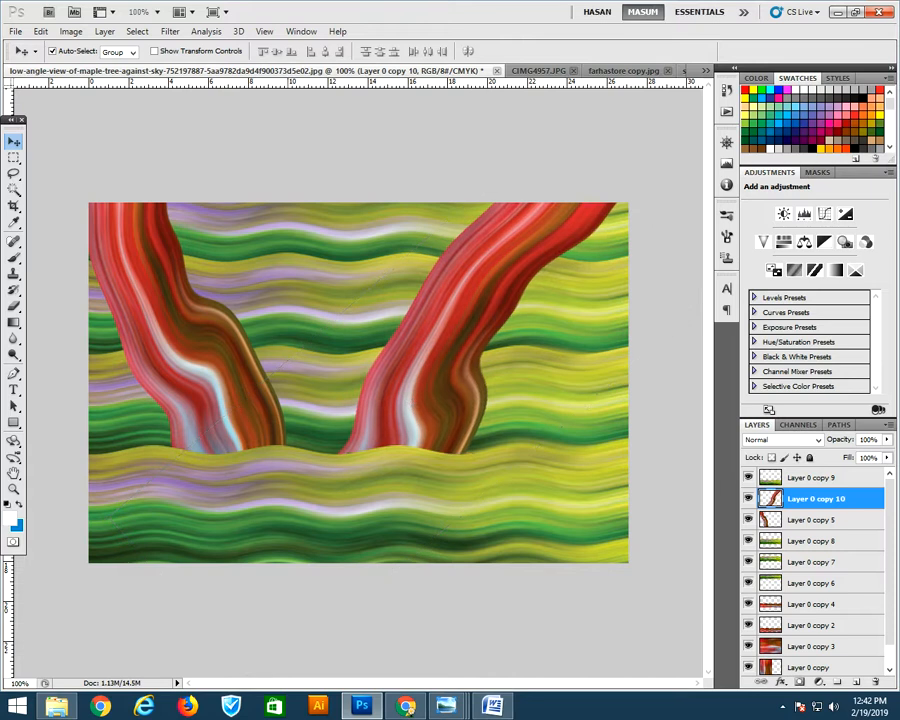
# Try to warp the copied red strip so it curves toward the strip at the canvas's left.
pyautogui.click(71, 31)
pyautogui.moveTo(40, 31)
pyautogui.moveTo(65, 305)
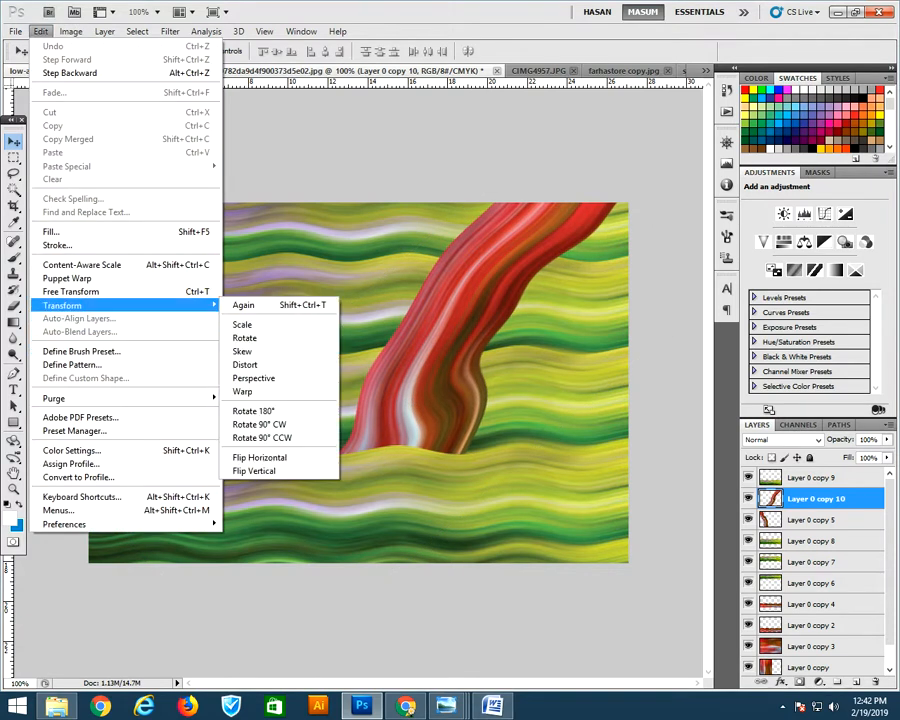
pyautogui.click(242, 391)
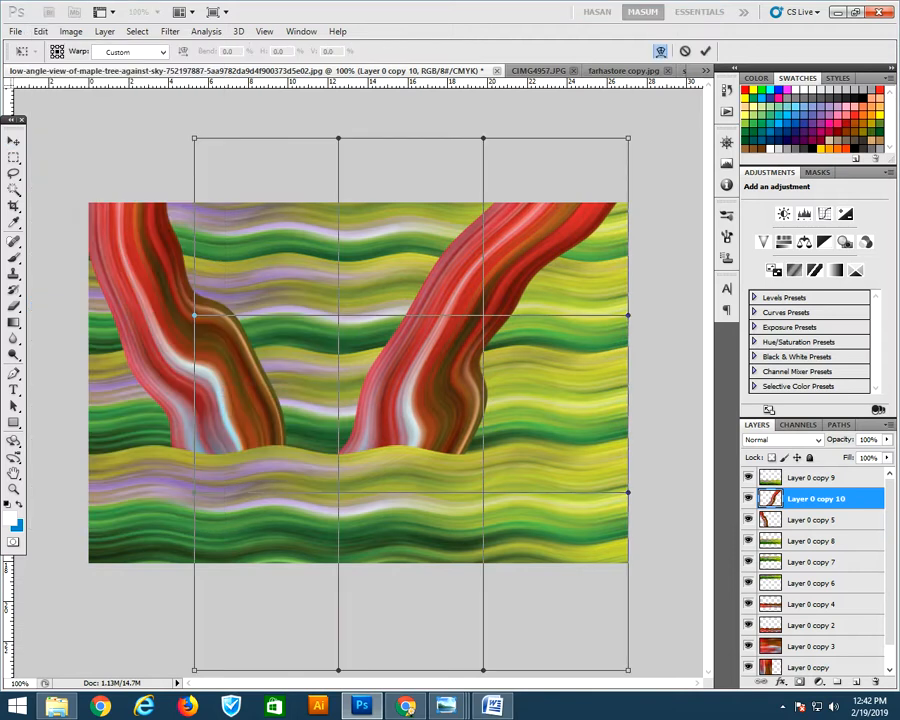
pyautogui.moveTo(489, 338); pyautogui.dragTo(639, 366)
pyautogui.moveTo(519, 412); pyautogui.dragTo(424, 396)
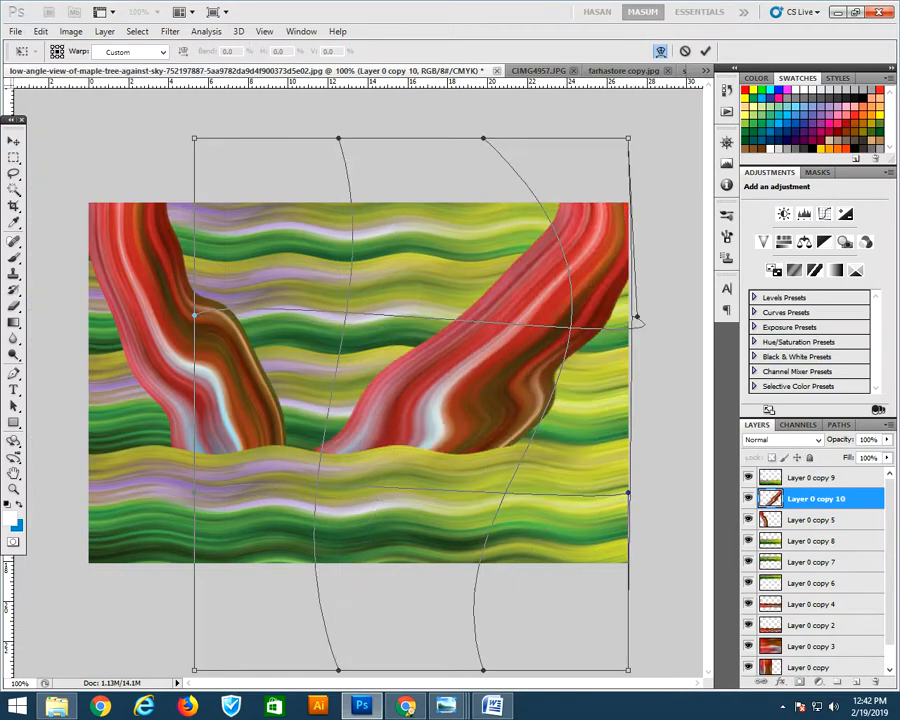
pyautogui.moveTo(382, 360); pyautogui.dragTo(361, 361)
pyautogui.moveTo(404, 405); pyautogui.dragTo(334, 371)
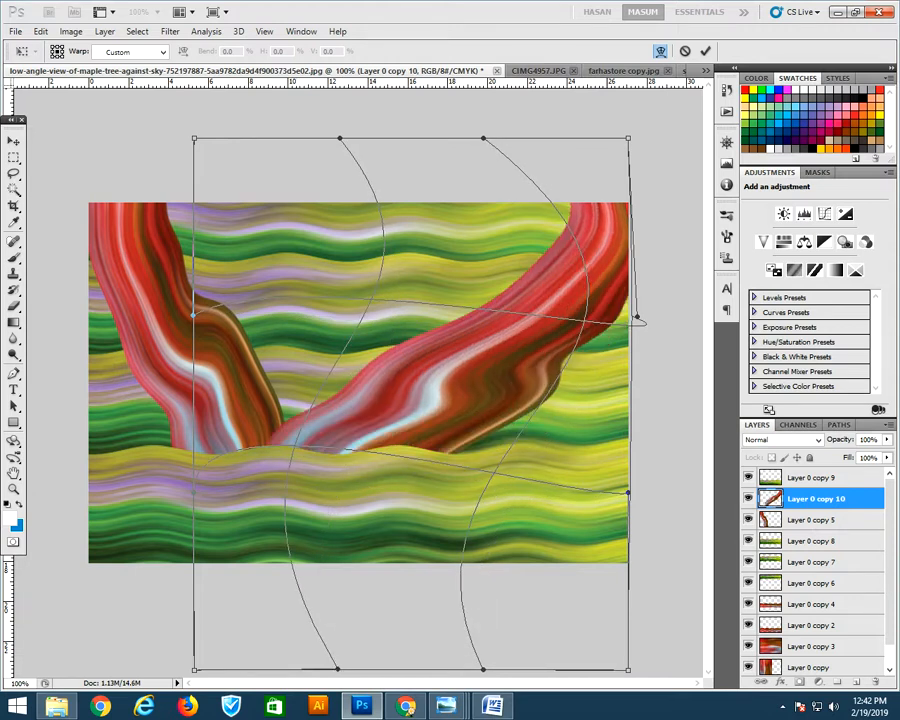
pyautogui.press('Escape')
# Step back through the history, undoing the strip's copy and its repositioning, to the overlapping diagonal red strips on Layer 0 copy 5.
pyautogui.hotkey('ctrl', 'alt', 'z')
pyautogui.hotkey('ctrl', 'alt', 'z')
pyautogui.hotkey('ctrl', 'alt', 'z')
pyautogui.hotkey('ctrl', 'alt', 'z')
pyautogui.hotkey('ctrl', 'alt', 'z')
pyautogui.hotkey('ctrl', 'alt', 'z')
pyautogui.hotkey('ctrl', 'alt', 'z')
pyautogui.hotkey('ctrl', 'alt', 'z')
pyautogui.hotkey('ctrl', 'alt', 'z')
pyautogui.hotkey('ctrl', 'alt', 'z')
pyautogui.hotkey('ctrl', 'alt', 'z')
pyautogui.hotkey('ctrl', 'alt', 'z')
pyautogui.hotkey('ctrl', 'alt', 'z')
pyautogui.hotkey('ctrl', 'alt', 'z')
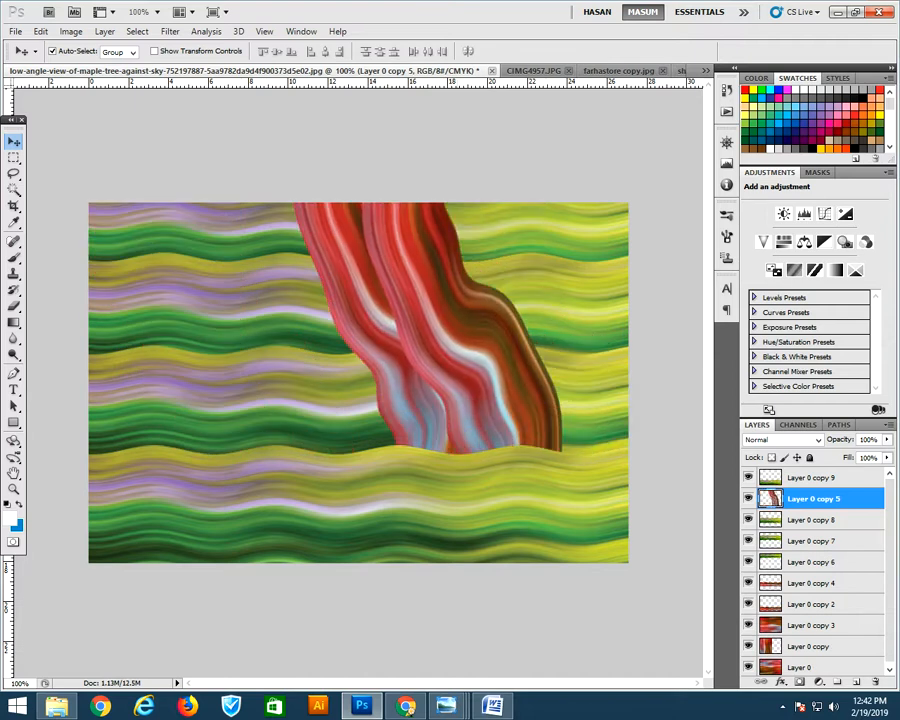
# Redo the last three undone edits to compare, and step back through them again.
pyautogui.hotkey('ctrl', 'shift', 'z')
pyautogui.hotkey('ctrl', 'shift', 'z')
pyautogui.hotkey('ctrl', 'shift', 'z')
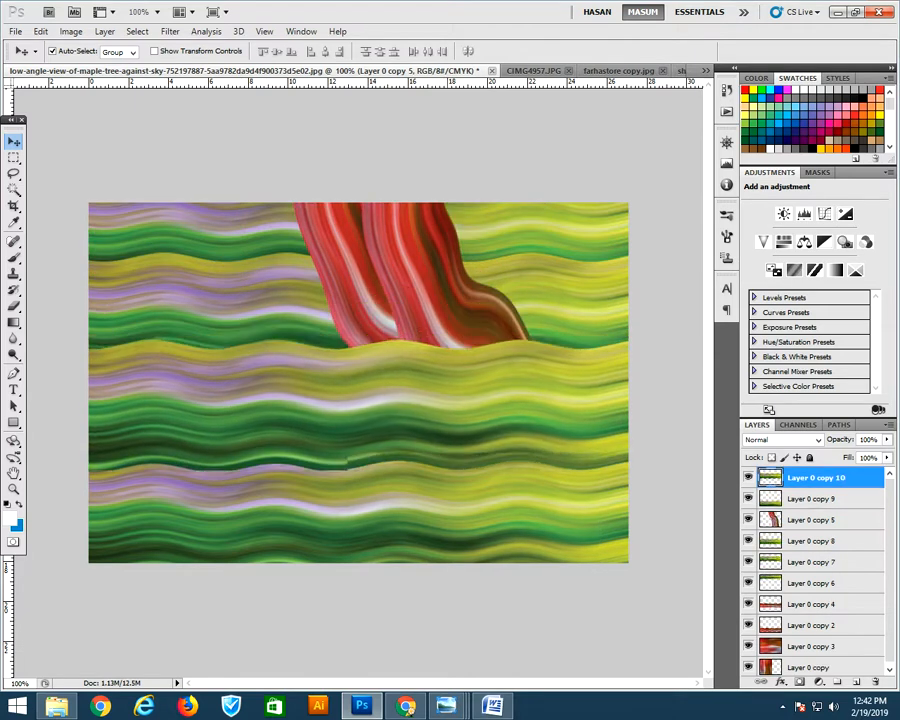
pyautogui.hotkey('ctrl', 'alt', 'z')
pyautogui.hotkey('ctrl', 'alt', 'z')
pyautogui.hotkey('ctrl', 'alt', 'z')
# Rotate the red strips by -75°, stretch their height to 131.47% and lower them behind the bottom green strip.
pyautogui.hotkey('ctrl', 't')
pyautogui.moveTo(440, 640); pyautogui.dragTo(560, 320)
pyautogui.moveTo(400, 390); pyautogui.dragTo(426, 355)
pyautogui.moveTo(297, 364); pyautogui.dragTo(306, 350)
pyautogui.moveTo(563, 418); pyautogui.dragTo(724, 461)
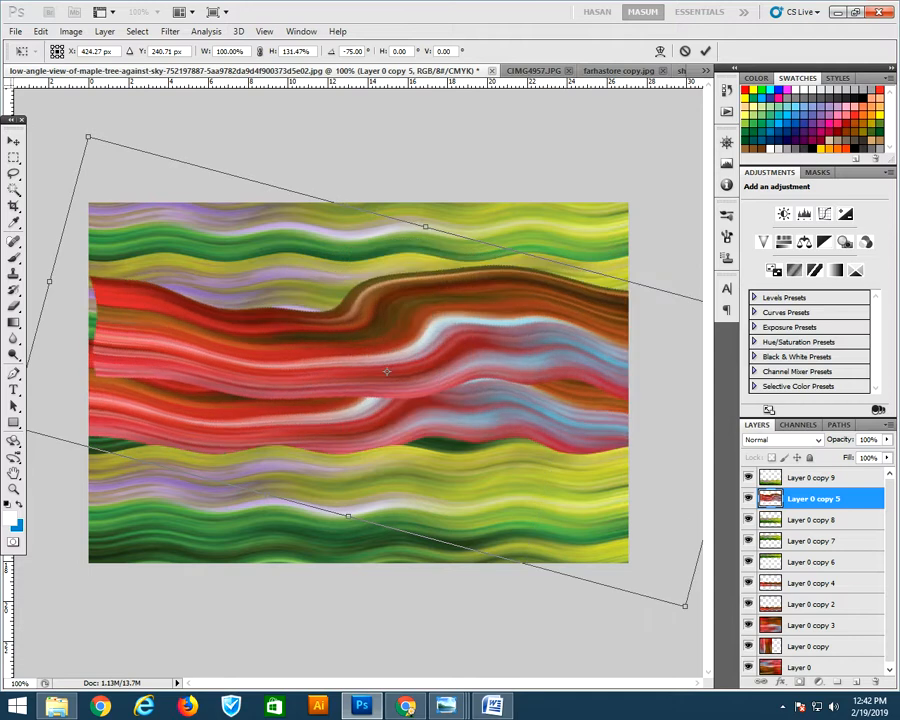
pyautogui.press('Return')
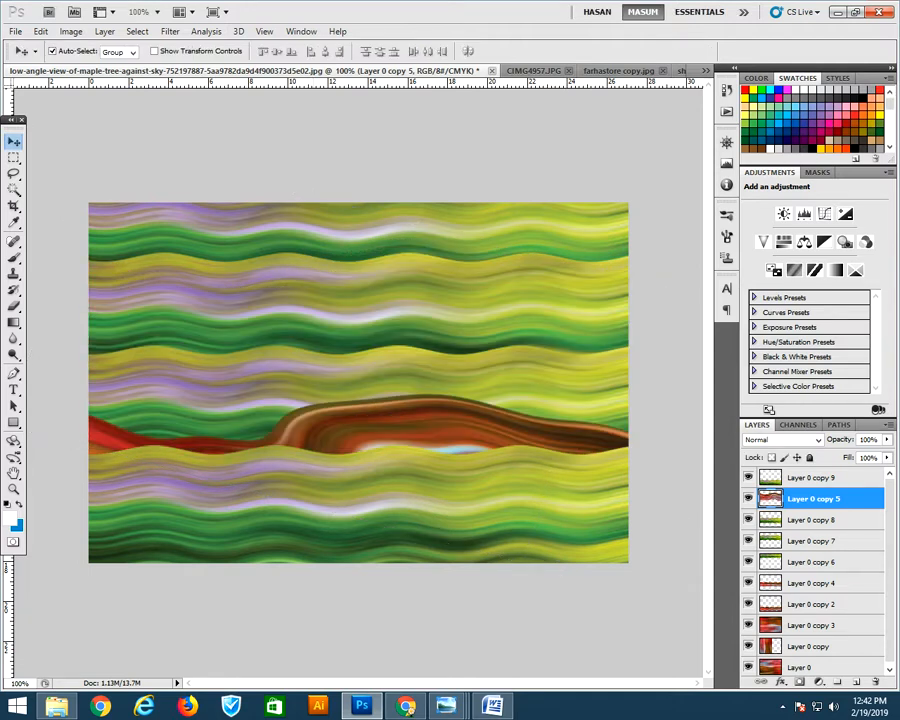
# Delete Layer 0 copy 5 and stack evenly spaced duplicates of the green strip upward across the canvas, up to Layer 0 copy 16.
pyautogui.press('Delete')
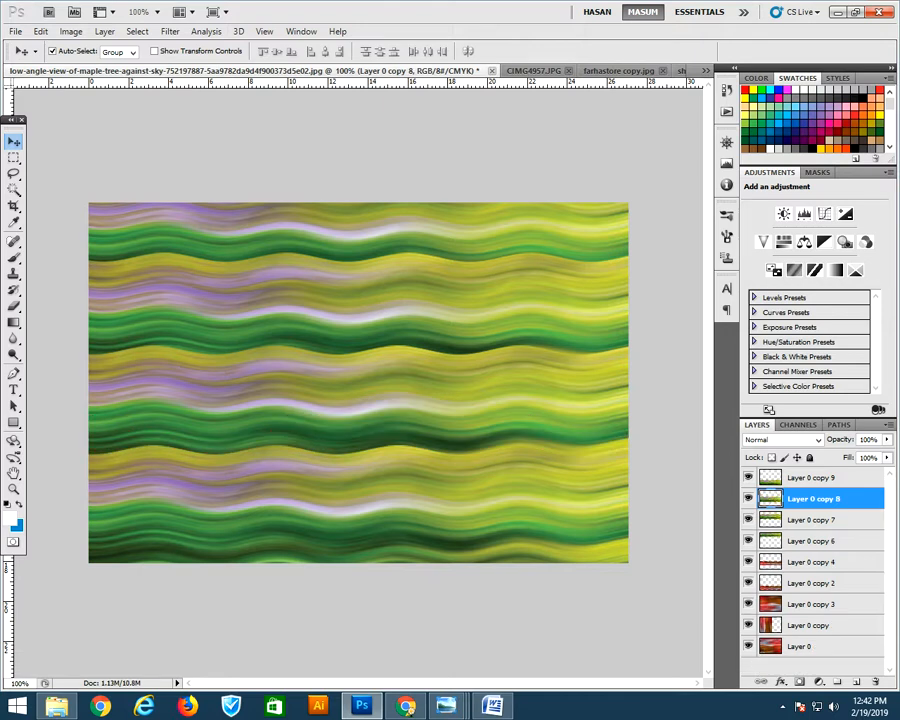
pyautogui.moveTo(358, 510); pyautogui.dragTo(358, 310)
pyautogui.hotkey('ctrl', 'alt', 'shift', 't')
pyautogui.hotkey('ctrl', 'alt', 'shift', 't')
pyautogui.hotkey('ctrl', 'alt', 'shift', 't')
pyautogui.hotkey('ctrl', 'alt', 'shift', 't')
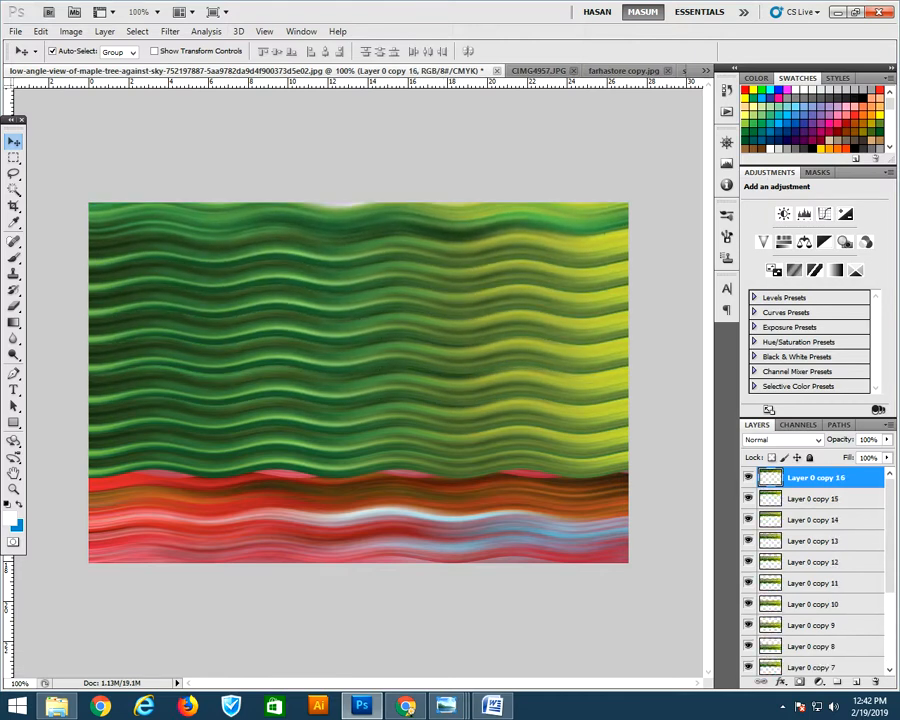
# Merge the green strip layers from Layer 0 copy 16 down to Layer 0 copy 6 and duplicate the merged layer.
pyautogui.scroll(-5, 815, 570)
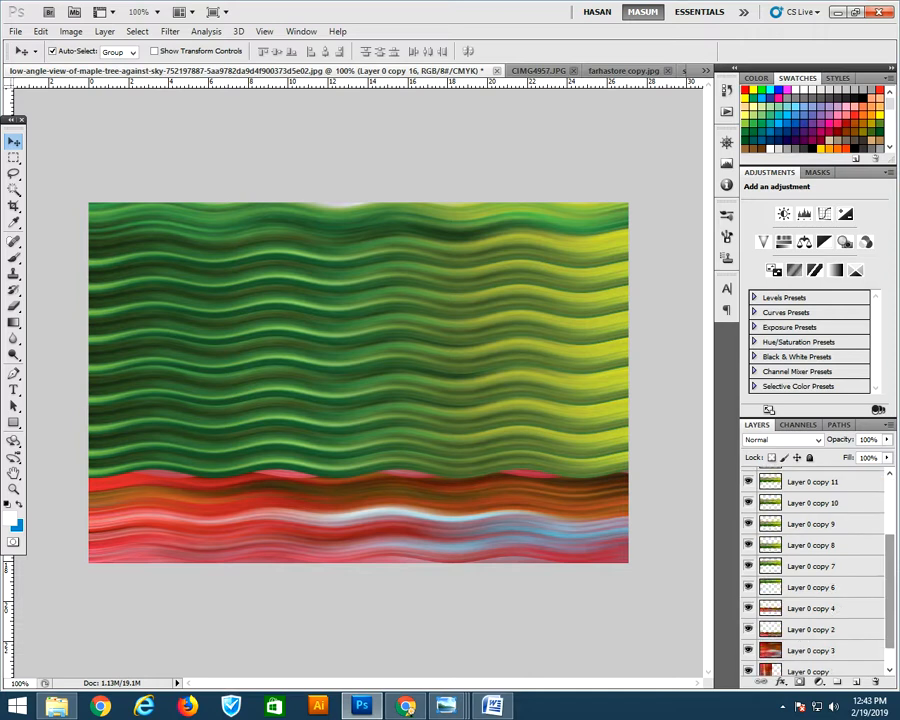
pyautogui.keyDown('shift'); pyautogui.click(810, 587); pyautogui.keyUp('shift')
pyautogui.rightClick(810, 584)
pyautogui.click(775, 539)
pyautogui.hotkey('ctrl', 'f')
pyautogui.hotkey('ctrl', 'j')
pyautogui.hotkey('ctrl', 'f')
# Apply the Twirl distortion to the duplicated green layer at an angle of 441.
pyautogui.click(170, 31)
pyautogui.moveTo(183, 186)
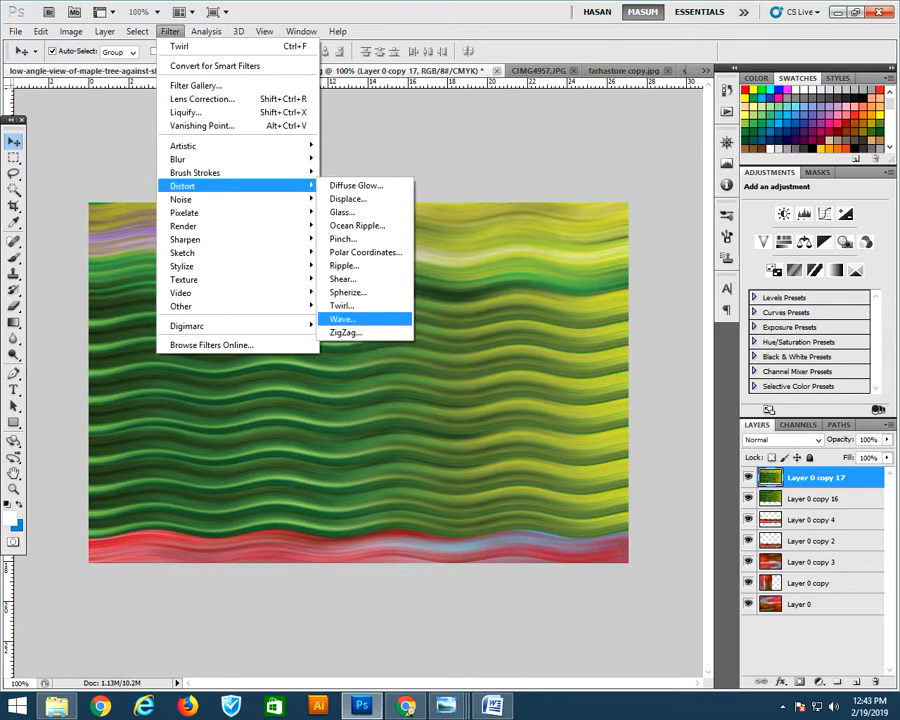
pyautogui.click(341, 305)
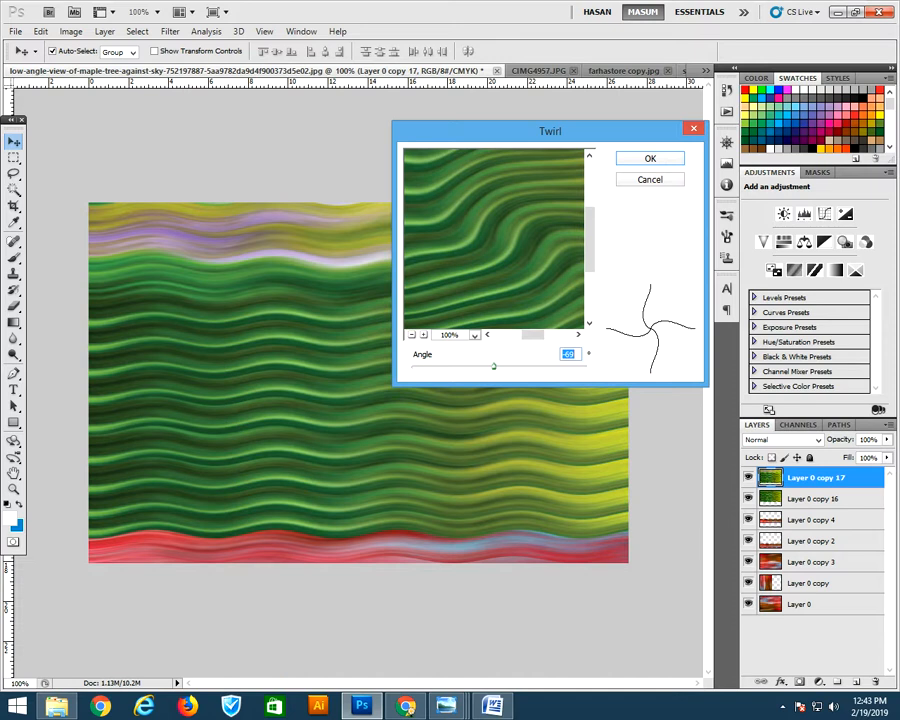
pyautogui.moveTo(494, 367); pyautogui.dragTo(538, 367)
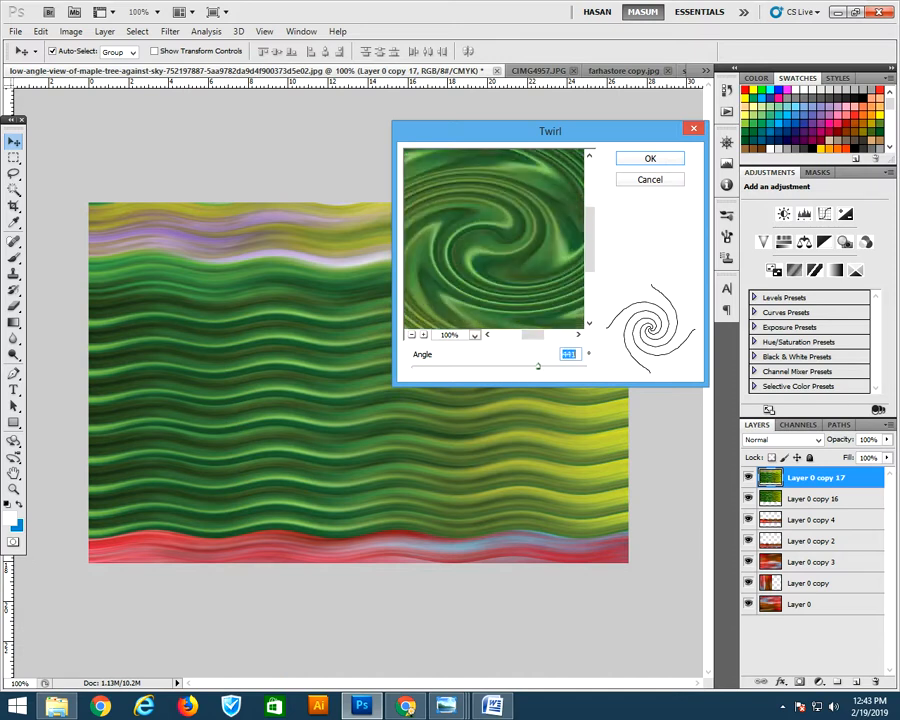
pyautogui.click(411, 335)
pyautogui.click(411, 335)
pyautogui.click(411, 335)
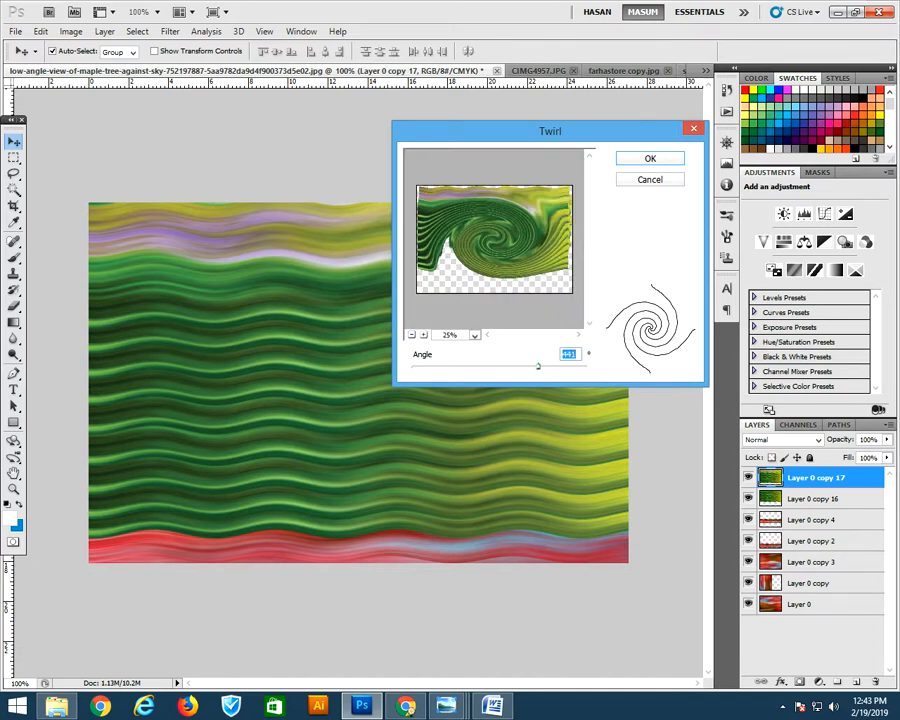
pyautogui.press('Return')
# Narrow the twirled layer to 76.67% of its width, rotate it and move it to the upper left of the canvas.
pyautogui.moveTo(355, 385); pyautogui.dragTo(333, 416)
pyautogui.hotkey('ctrl', 't')
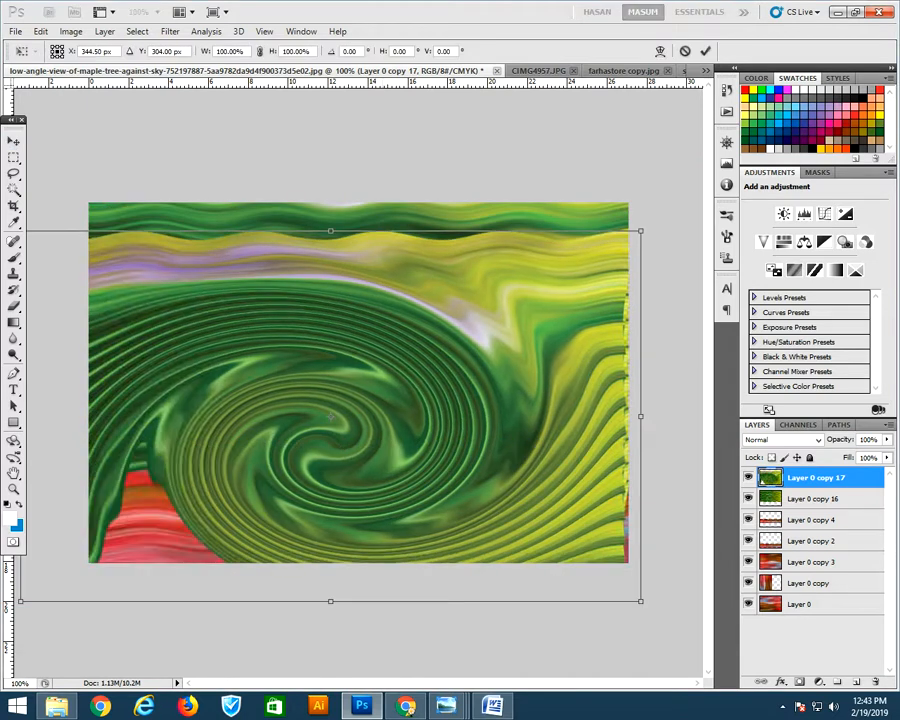
pyautogui.moveTo(640, 416); pyautogui.dragTo(568, 416)
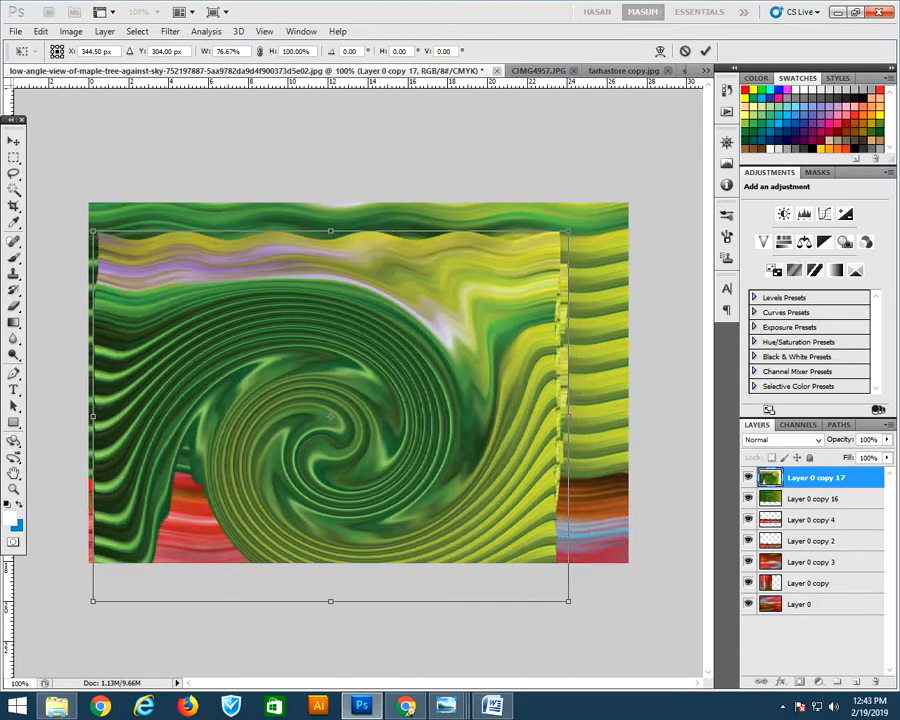
pyautogui.moveTo(582, 221); pyautogui.dragTo(311, 101)
pyautogui.moveTo(400, 380); pyautogui.dragTo(288, 350)
pyautogui.moveTo(218, 386); pyautogui.dragTo(365, 331)
pyautogui.press('Return')
# Scale a copy of the swirl to 55.72%, rotate it about -160.1° and place it inside the large swirl.
pyautogui.hotkey('ctrl', 't')
pyautogui.moveTo(615, 601); pyautogui.dragTo(254, 98)
pyautogui.moveTo(350, 330); pyautogui.dragTo(167, 341)
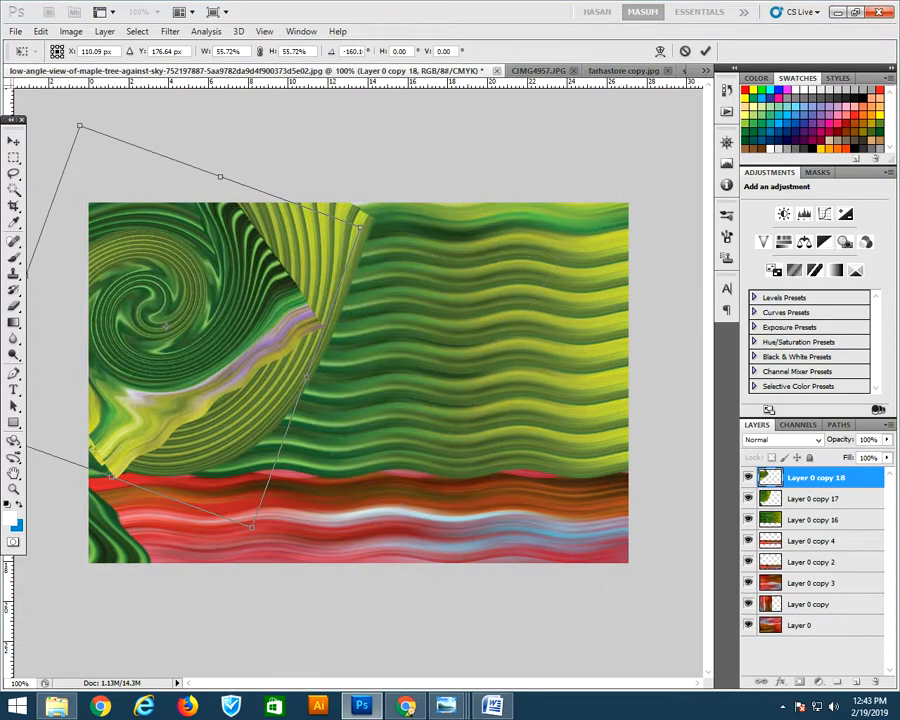
pyautogui.press('Return')
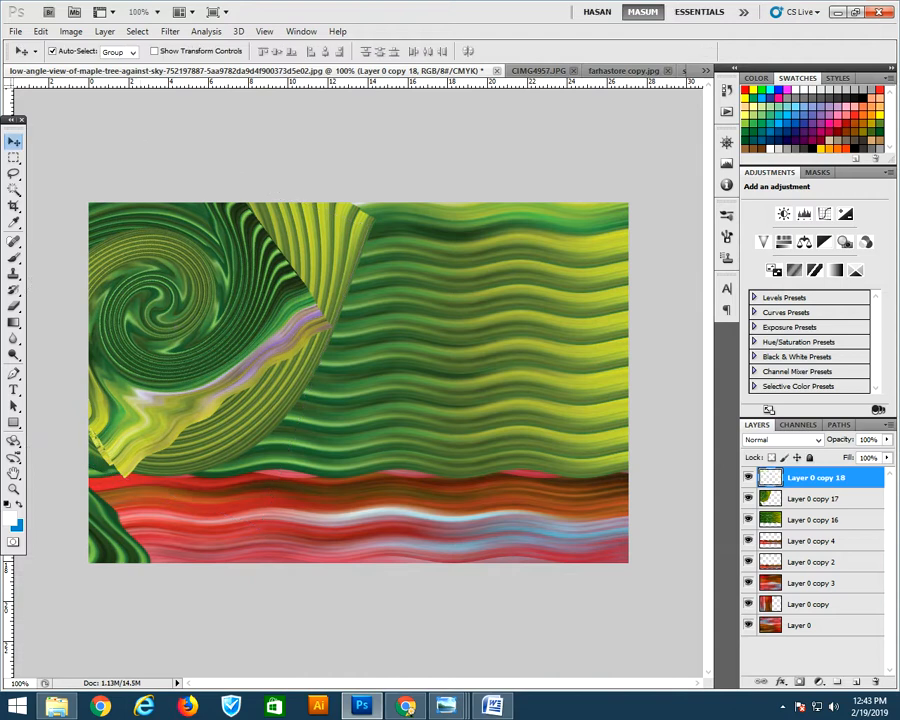
# Shift both swirl layers toward the middle of the canvas, keeping the small swirl centred inside the large one.
pyautogui.moveTo(167, 331); pyautogui.dragTo(175, 329)
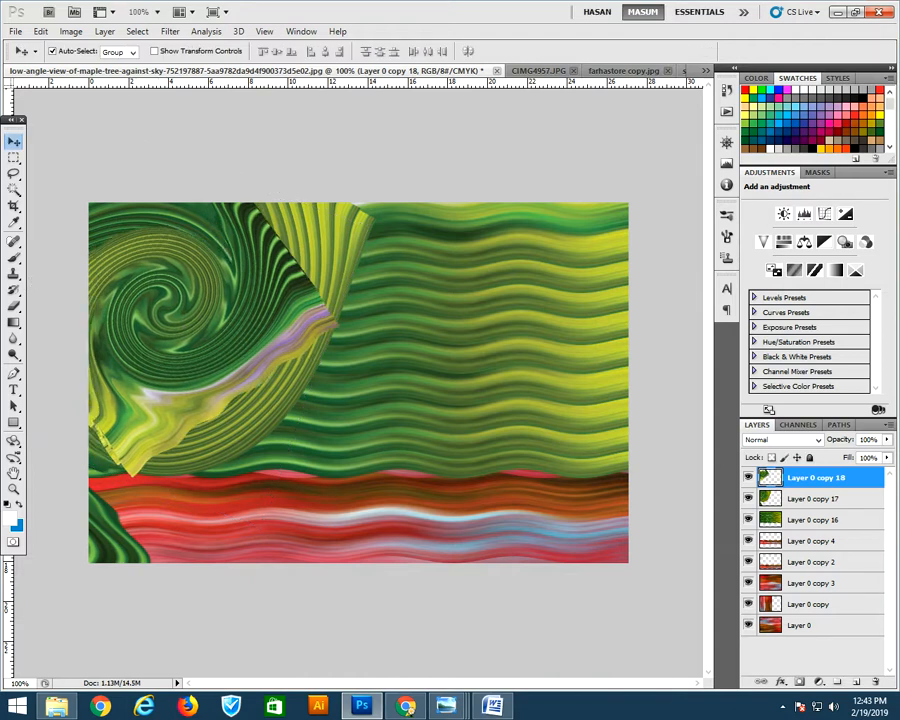
pyautogui.moveTo(285, 372); pyautogui.dragTo(403, 410)
pyautogui.moveTo(190, 325); pyautogui.dragTo(305, 374)
# Erase the hard outer edges of the small swirl with a size 100 eraser to blend it into the large swirl.
pyautogui.press('e')
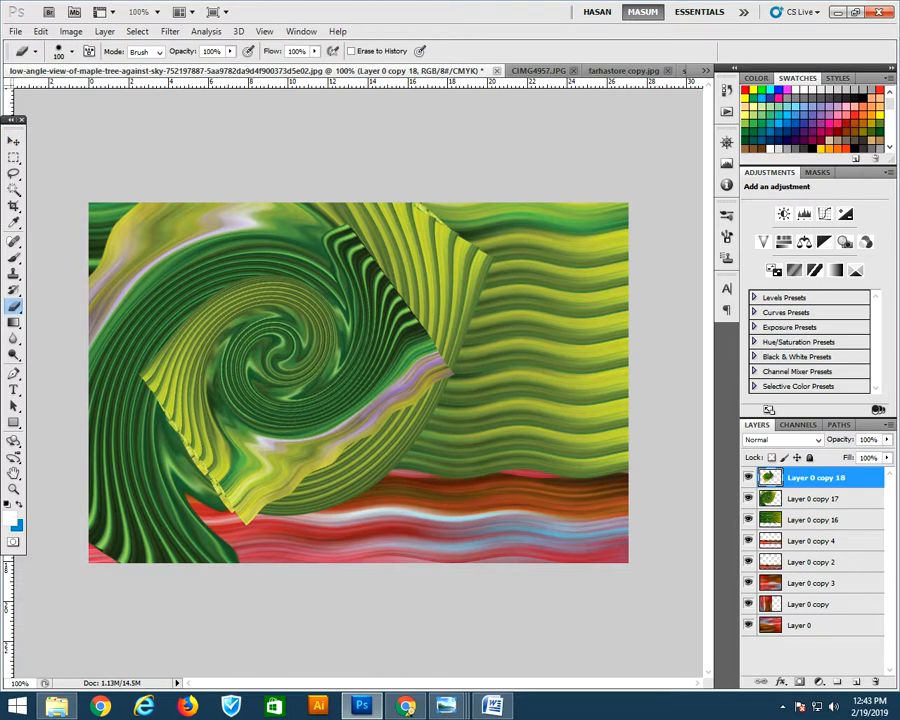
pyautogui.moveTo(424, 340)
pyautogui.mouseDown()
pyautogui.moveTo(410, 397)
pyautogui.moveTo(385, 430)
pyautogui.moveTo(256, 494)
pyautogui.moveTo(198, 475)
pyautogui.mouseUp()
pyautogui.moveTo(180, 430)
pyautogui.mouseDown()
pyautogui.moveTo(118, 250)
pyautogui.moveTo(140, 215)
pyautogui.mouseUp()
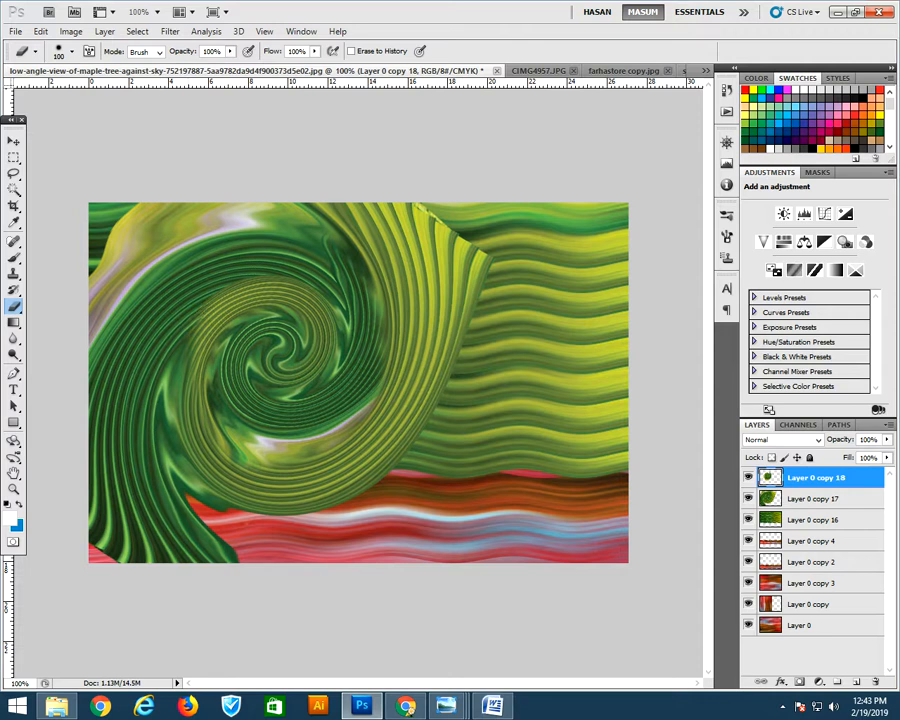
# Duplicate the small swirl, shrink and rotate the copy, and nest it in the swirl's centre.
pyautogui.press('v')
pyautogui.hotkey('ctrl', 'shift', 'alt', 't')
pyautogui.hotkey('ctrl', 't')
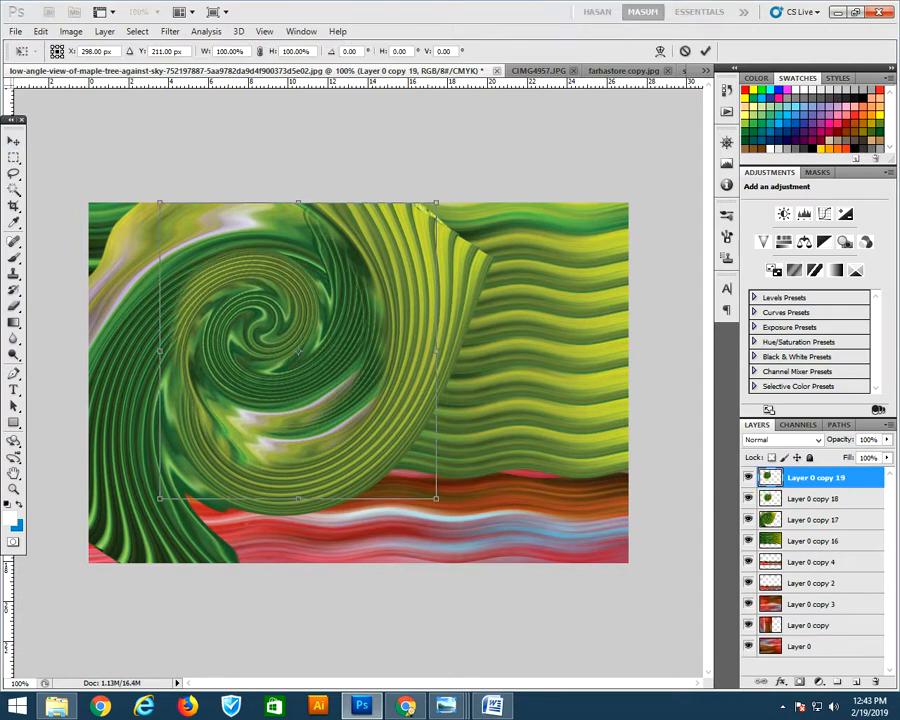
pyautogui.moveTo(455, 190); pyautogui.dragTo(178, 304)
pyautogui.press('Return')
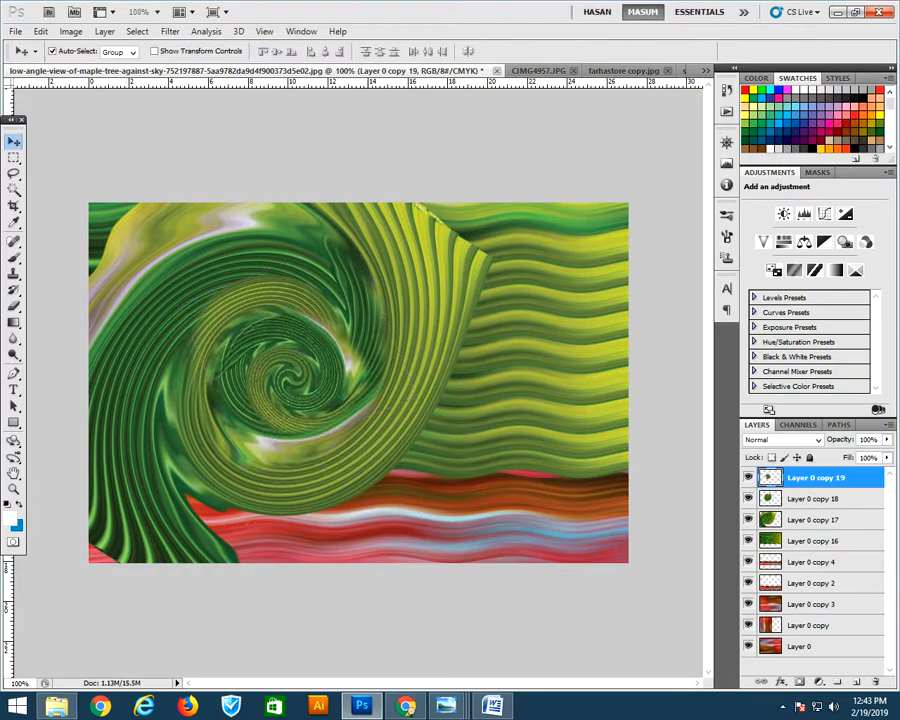
# Erase the innermost swirl's edges and merge both nested swirl layers down into Layer 0 copy 17.
pyautogui.press('e')
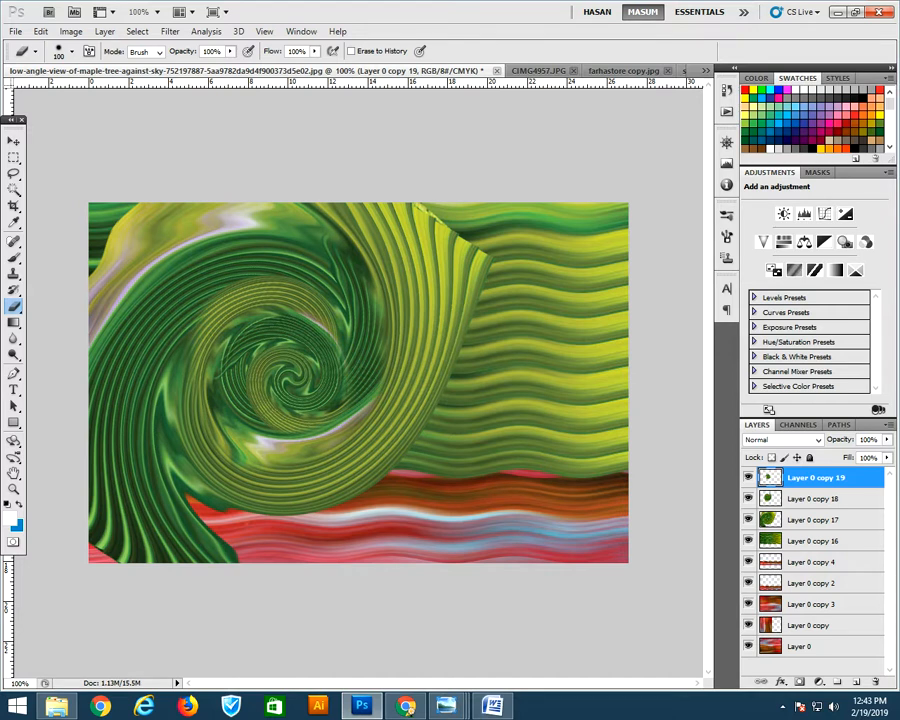
pyautogui.press('Delete')
pyautogui.press('Delete')
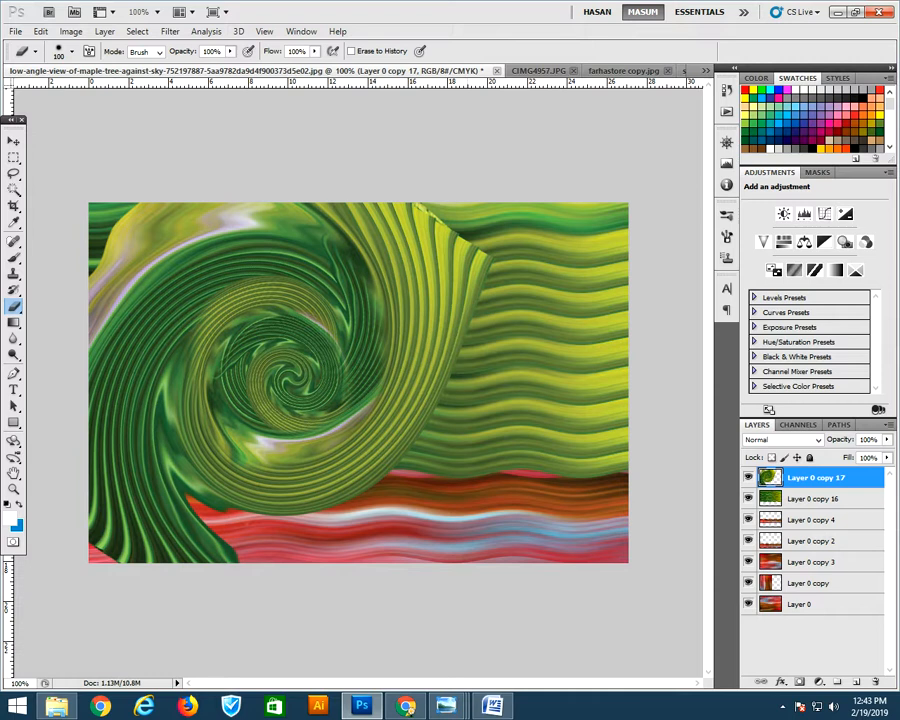
# Duplicate the Layer 0 copy 17 swirl, shrink and rotate the copy, and place it in the upper-right area of the canvas.
pyautogui.hotkey('ctrl', 'j')
pyautogui.hotkey('ctrl', 't')
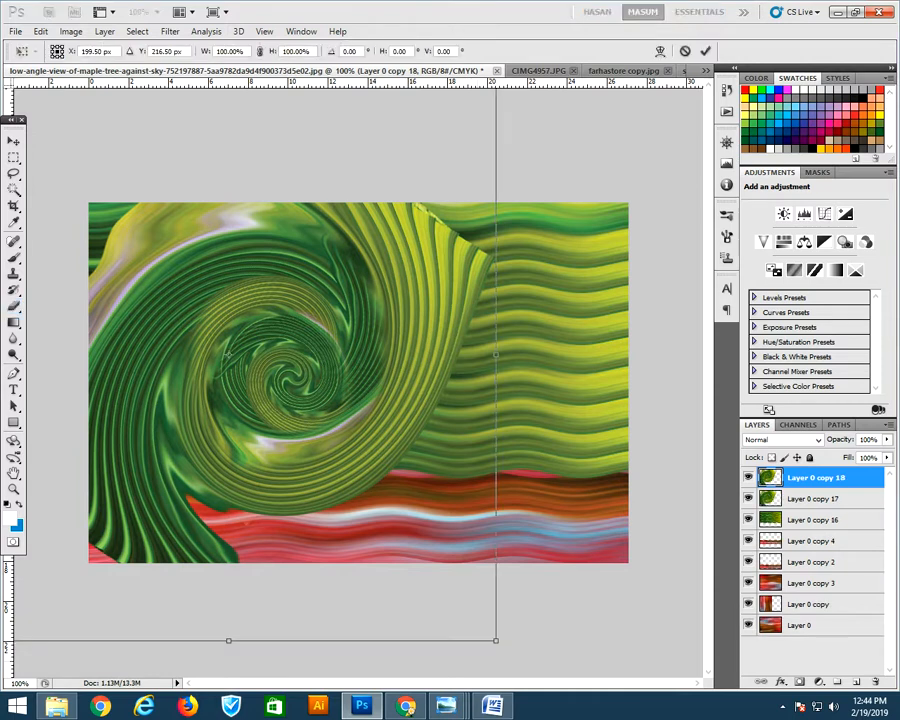
pyautogui.moveTo(495, 84); pyautogui.dragTo(145, 127)
pyautogui.moveTo(228, 353); pyautogui.dragTo(455, 278)
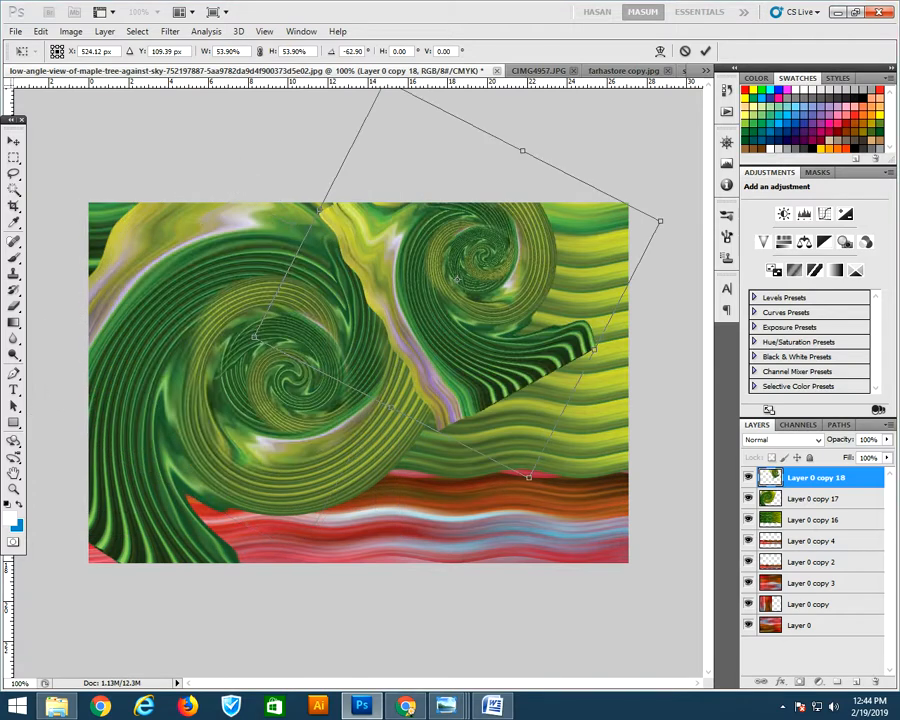
pyautogui.moveTo(255, 337); pyautogui.dragTo(187, 356)
pyautogui.press('Return')
# Soften the hard edges of the rotated swirl copy with the eraser and shift its hue to +121.
pyautogui.press('e')
pyautogui.moveTo(318, 184)
pyautogui.mouseDown()
pyautogui.moveTo(428, 440)
pyautogui.moveTo(572, 400)
pyautogui.moveTo(450, 392)
pyautogui.moveTo(376, 192)
pyautogui.mouseUp()
pyautogui.hotkey('ctrl', 'z')
pyautogui.hotkey('ctrl', 'u')
pyautogui.moveTo(712, 321); pyautogui.dragTo(766, 321)
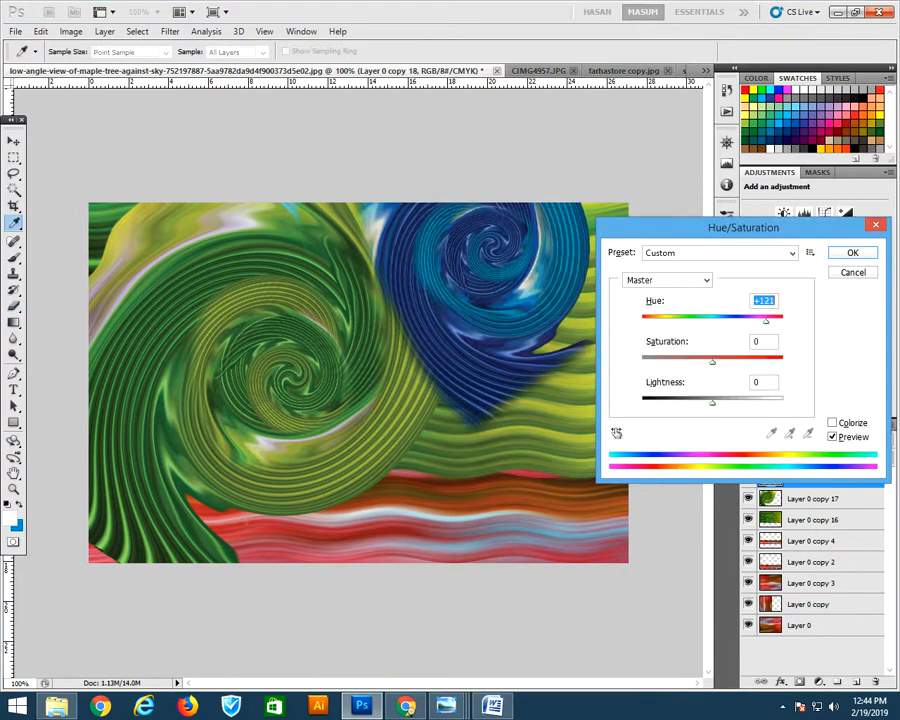
pyautogui.press('Return')
# Centre the blue swirl over the large green swirl, erase its edges, and merge it down into Layer 0 copy 17.
pyautogui.press('v')
pyautogui.moveTo(490, 245); pyautogui.dragTo(315, 360)
pyautogui.click(14, 307)
pyautogui.moveTo(118, 305)
pyautogui.mouseDown()
pyautogui.moveTo(165, 262)
pyautogui.moveTo(328, 214)
pyautogui.moveTo(443, 385)
pyautogui.moveTo(418, 483)
pyautogui.moveTo(278, 550)
pyautogui.moveTo(248, 526)
pyautogui.moveTo(312, 542)
pyautogui.moveTo(372, 524)
pyautogui.mouseUp()
pyautogui.hotkey('ctrl', 'e')
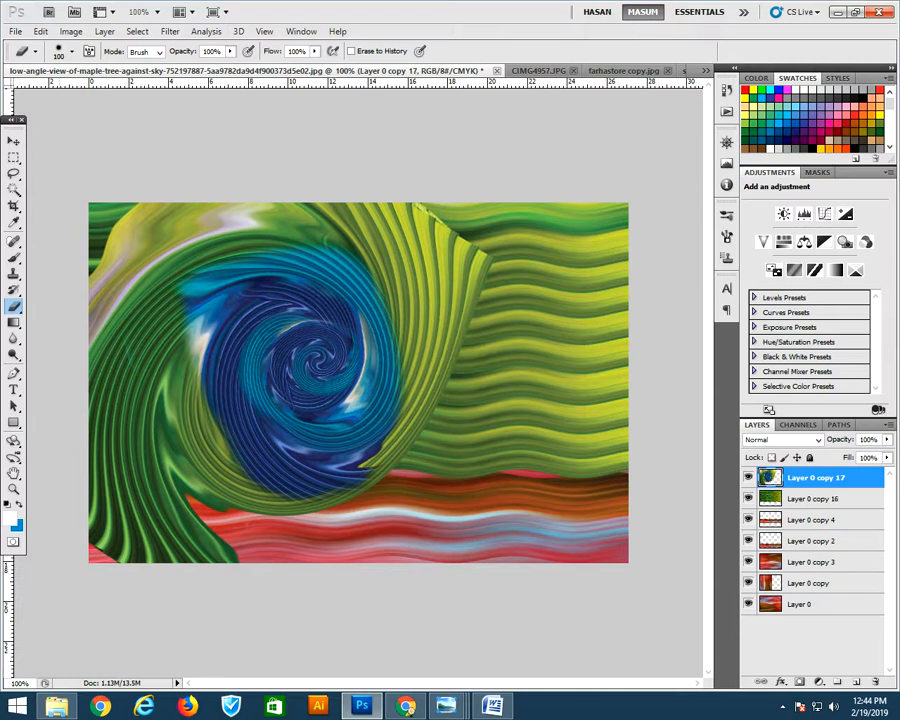
# Duplicate the merged swirl to the right side of the canvas and erase the copy's hard outer bands.
pyautogui.click(14, 141)
pyautogui.moveTo(320, 368); pyautogui.dragTo(553, 425)
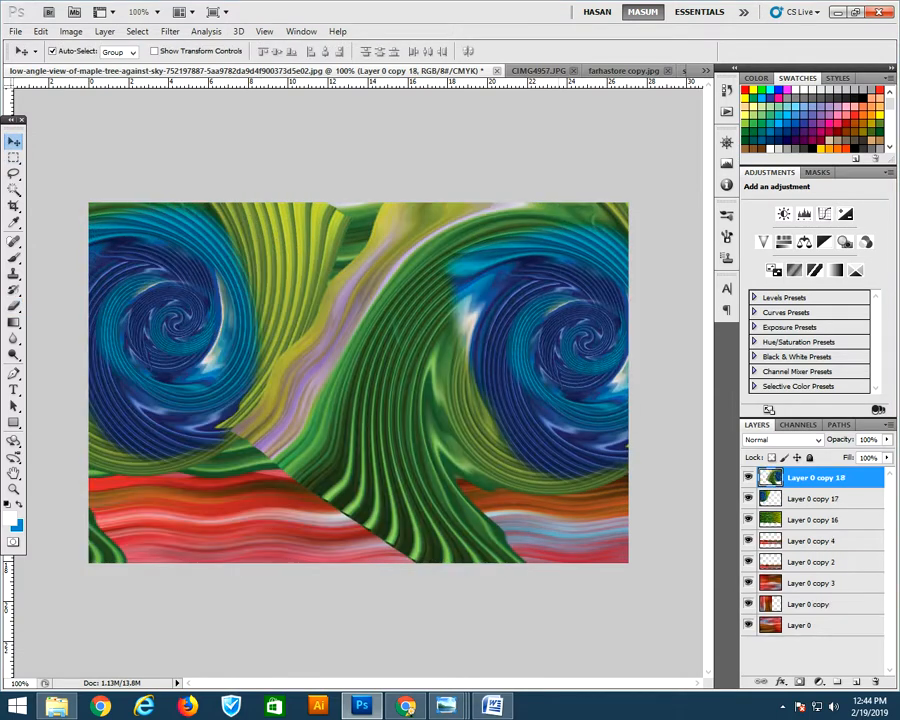
pyautogui.press('e')
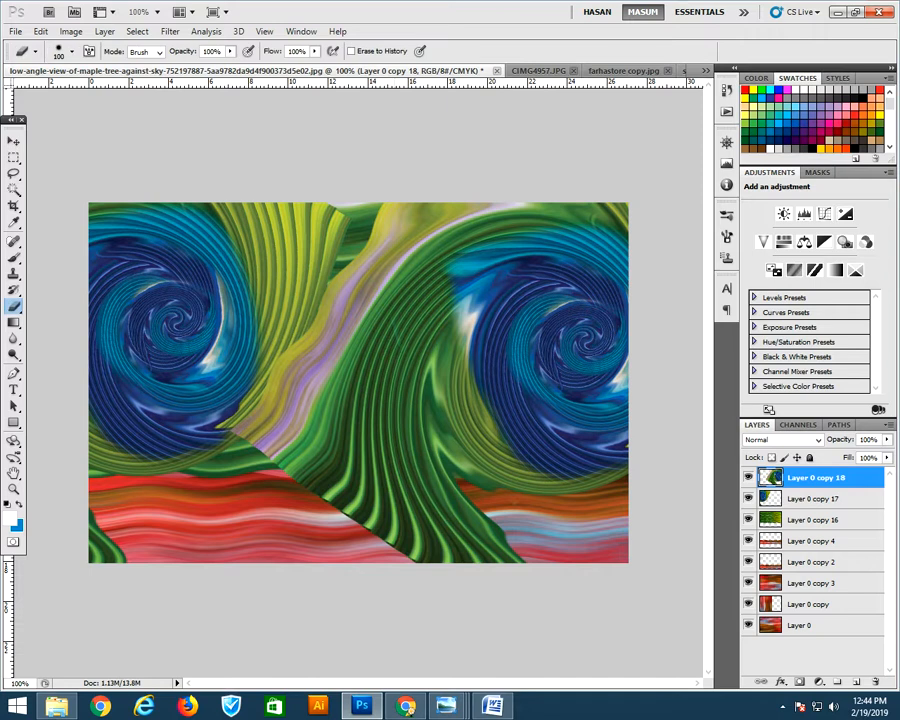
pyautogui.moveTo(400, 232); pyautogui.dragTo(325, 300)
pyautogui.moveTo(290, 360)
pyautogui.mouseDown()
pyautogui.moveTo(366, 394)
pyautogui.moveTo(225, 285)
pyautogui.moveTo(255, 205)
pyautogui.mouseUp()
pyautogui.moveTo(395, 228); pyautogui.dragTo(604, 188)
pyautogui.moveTo(290, 375); pyautogui.dragTo(293, 412)
pyautogui.moveTo(455, 482); pyautogui.dragTo(500, 536)
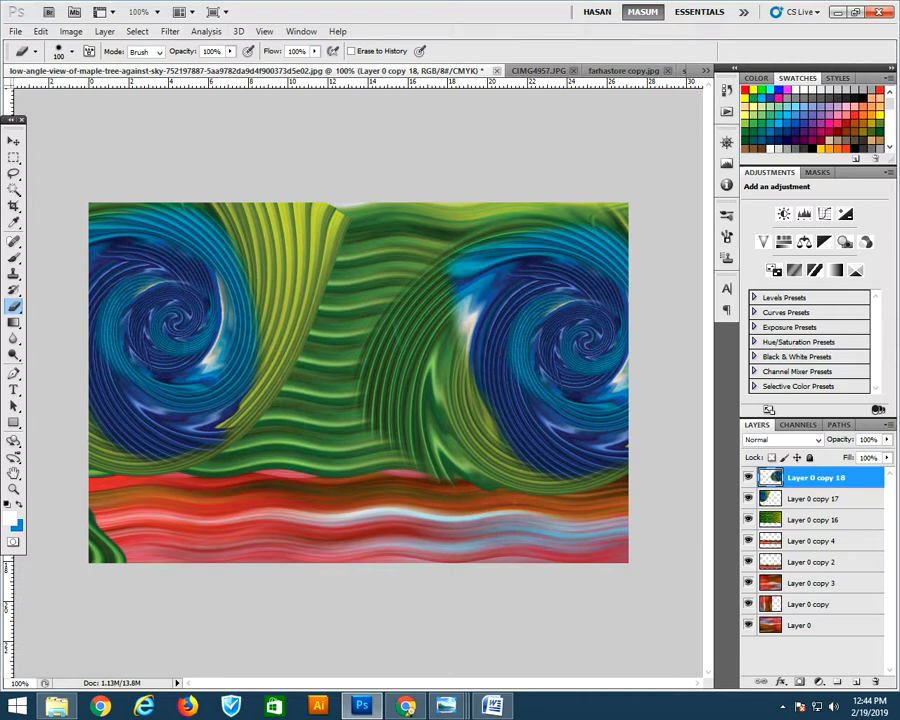
# Duplicate the right-hand swirl again and rotate and resize the new copy in the lower-left area of the canvas.
pyautogui.click(14, 142)
pyautogui.moveTo(545, 335)
pyautogui.mouseDown()
pyautogui.moveTo(542, 286)
pyautogui.moveTo(285, 488)
pyautogui.mouseUp()
pyautogui.hotkey('ctrl', 't')
pyautogui.moveTo(200, 160); pyautogui.dragTo(322, 140)
pyautogui.moveTo(285, 488); pyautogui.dragTo(348, 510)
pyautogui.press('Return')
# Erase the outer edges of the lower-left swirl copy to round it off and blend it with the background.
pyautogui.press('e')
pyautogui.moveTo(102, 336)
pyautogui.mouseDown()
pyautogui.moveTo(128, 318)
pyautogui.moveTo(204, 296)
pyautogui.mouseUp()
pyautogui.moveTo(118, 265)
pyautogui.mouseDown()
pyautogui.moveTo(211, 267)
pyautogui.moveTo(367, 331)
pyautogui.moveTo(432, 518)
pyautogui.moveTo(345, 583)
pyautogui.mouseUp()
pyautogui.moveTo(128, 515); pyautogui.dragTo(98, 545)
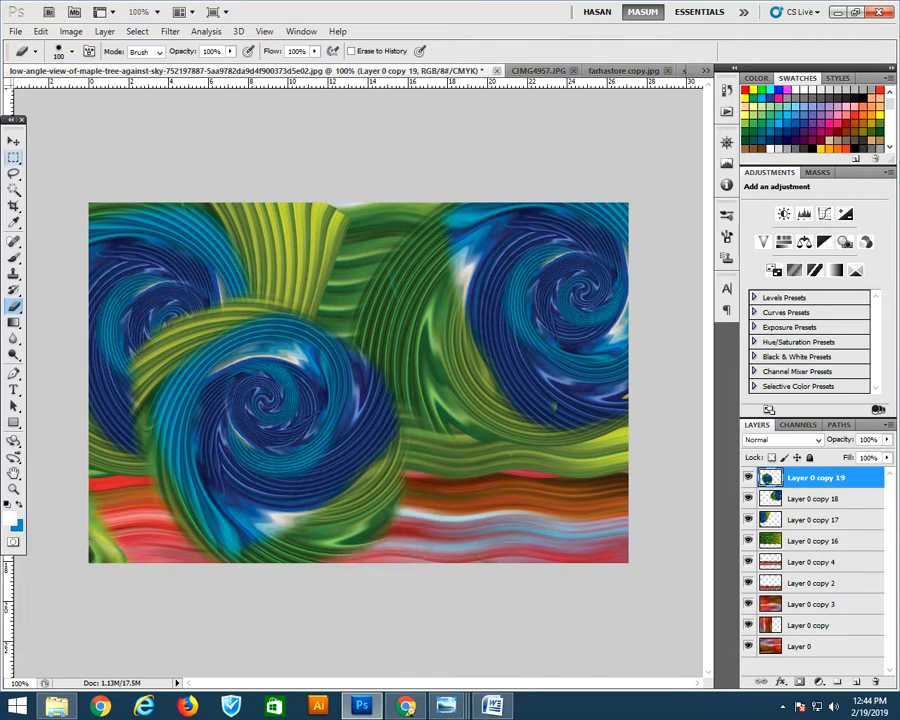
# Duplicate the lower-left swirl, shrink the copy beside it in the lower middle, and erase the stray fragments around it.
pyautogui.click(14, 142)
pyautogui.moveTo(255, 375)
pyautogui.mouseDown()
pyautogui.moveTo(220, 458)
pyautogui.moveTo(190, 456)
pyautogui.moveTo(533, 466)
pyautogui.moveTo(542, 394)
pyautogui.moveTo(525, 386)
pyautogui.mouseUp()
pyautogui.hotkey('ctrl', 't')
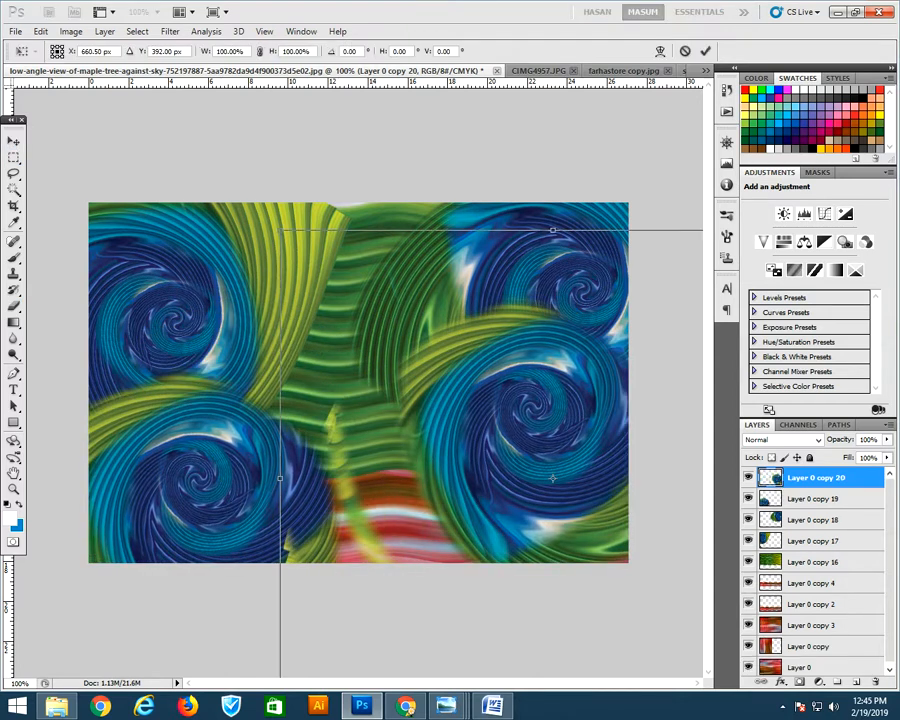
pyautogui.moveTo(280, 230); pyautogui.dragTo(377, 319)
pyautogui.moveTo(500, 425); pyautogui.dragTo(391, 425)
pyautogui.press('Return')
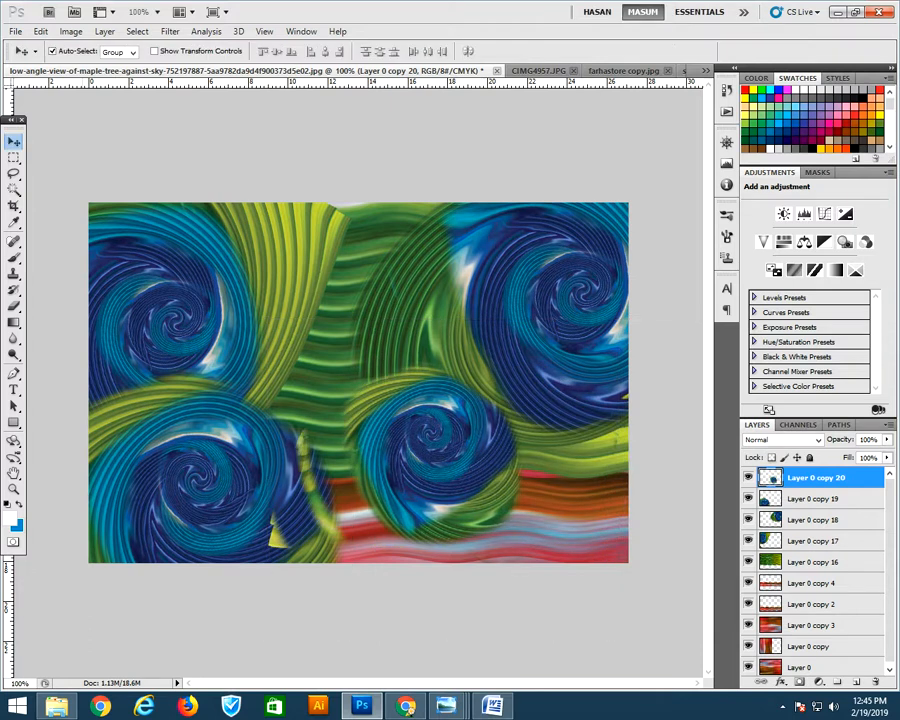
pyautogui.press('e')
pyautogui.moveTo(274, 530)
pyautogui.mouseDown()
pyautogui.moveTo(298, 455)
pyautogui.moveTo(322, 525)
pyautogui.mouseUp()
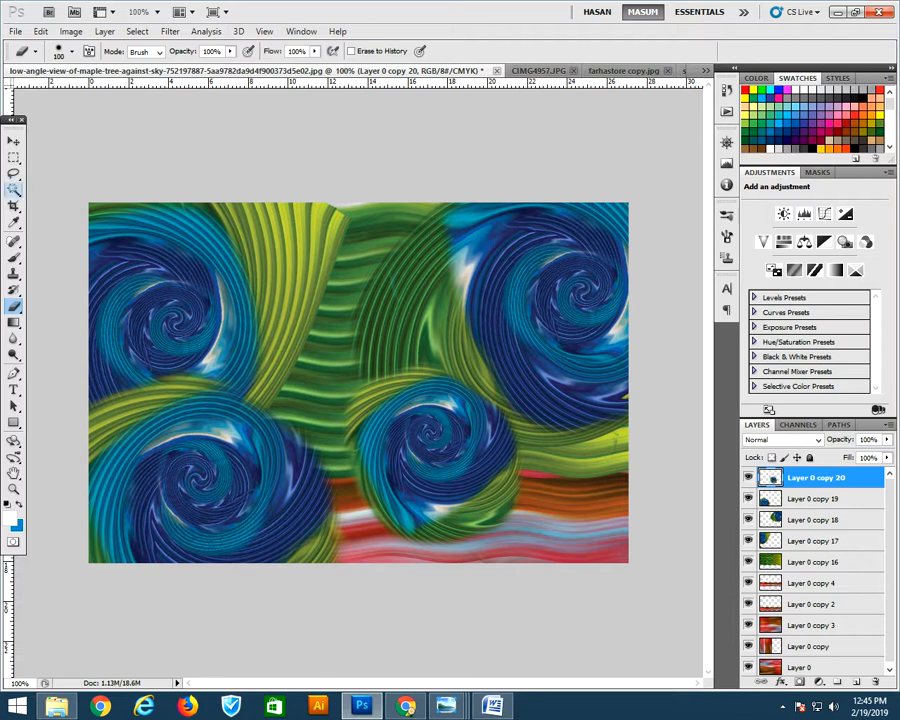
# Move the small swirl to the top edge of the canvas and duplicate it across the remaining open areas.
pyautogui.click(14, 141)
pyautogui.moveTo(430, 436); pyautogui.dragTo(318, 224)
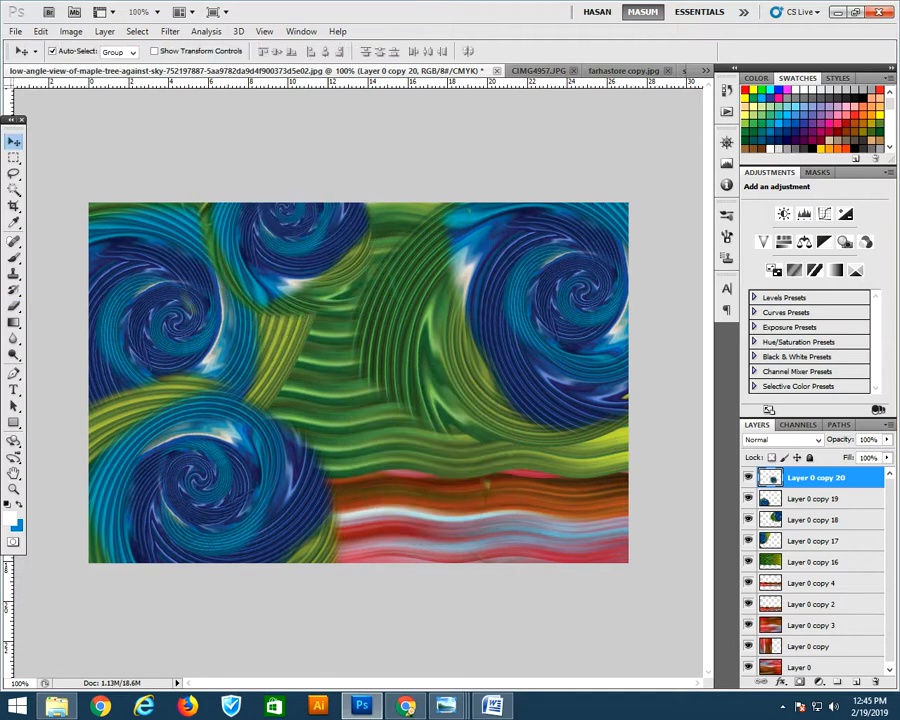
pyautogui.click(14, 306)
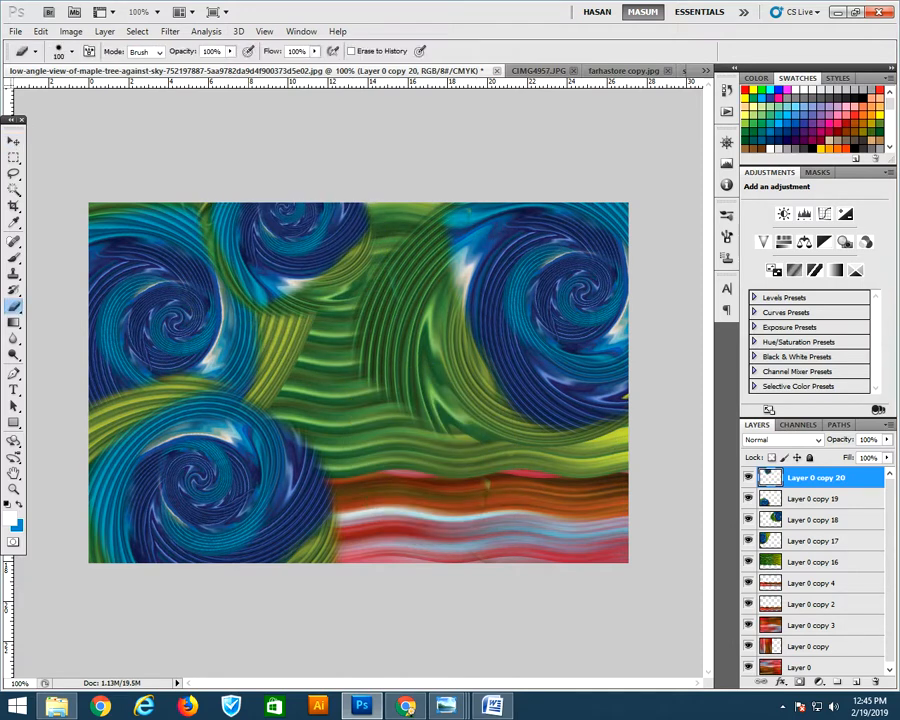
pyautogui.click(14, 141)
pyautogui.moveTo(300, 245); pyautogui.dragTo(444, 310)
# Shift the hue of the upper-middle swirl copy toward purple and adjust its position between the neighbouring swirls.
pyautogui.hotkey('ctrl', 'u')
pyautogui.moveTo(712, 321)
pyautogui.mouseDown()
pyautogui.moveTo(754, 321)
pyautogui.moveTo(678, 321)
pyautogui.moveTo(745, 321)
pyautogui.moveTo(727, 321)
pyautogui.mouseUp()
pyautogui.press('Return')
pyautogui.moveTo(430, 290); pyautogui.dragTo(424, 301)
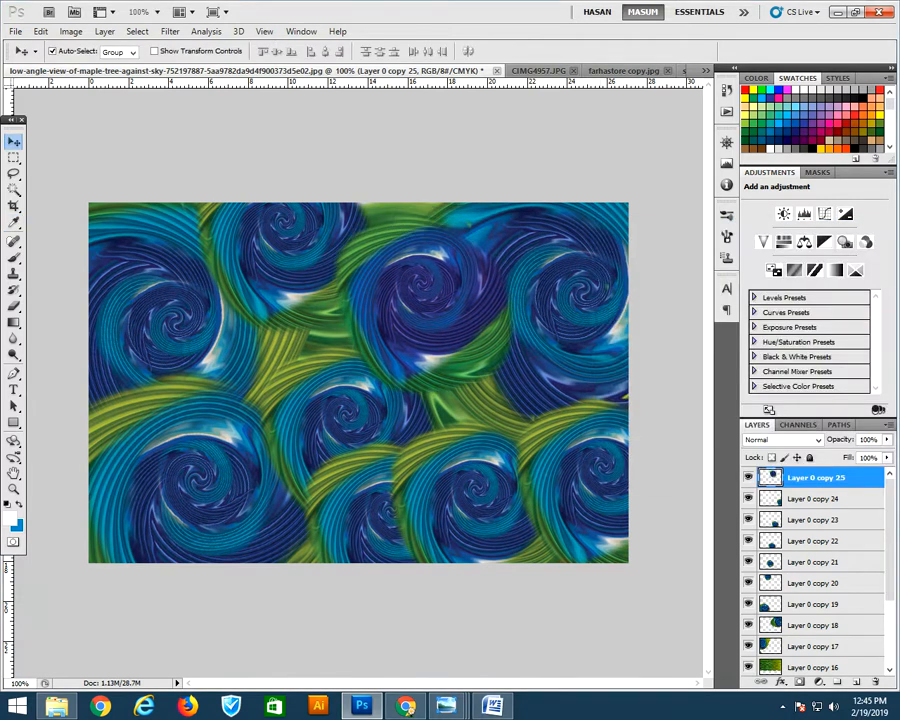
# Merge all visible layers into one and open the Stained Glass texture filter.
pyautogui.hotkey('ctrl', 'shift', 'e')
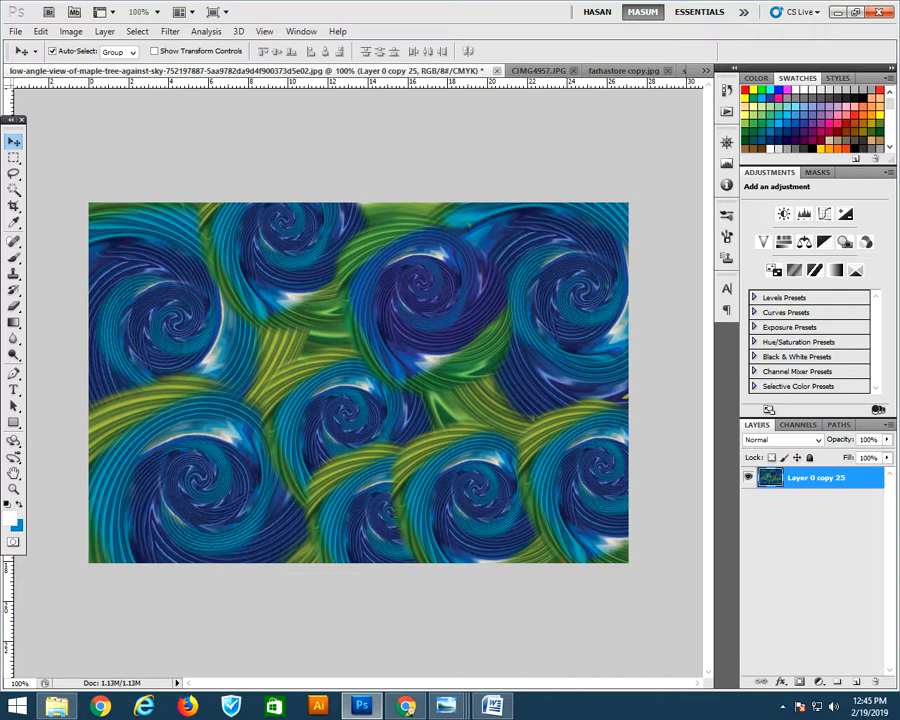
pyautogui.click(170, 31)
pyautogui.moveTo(250, 266)
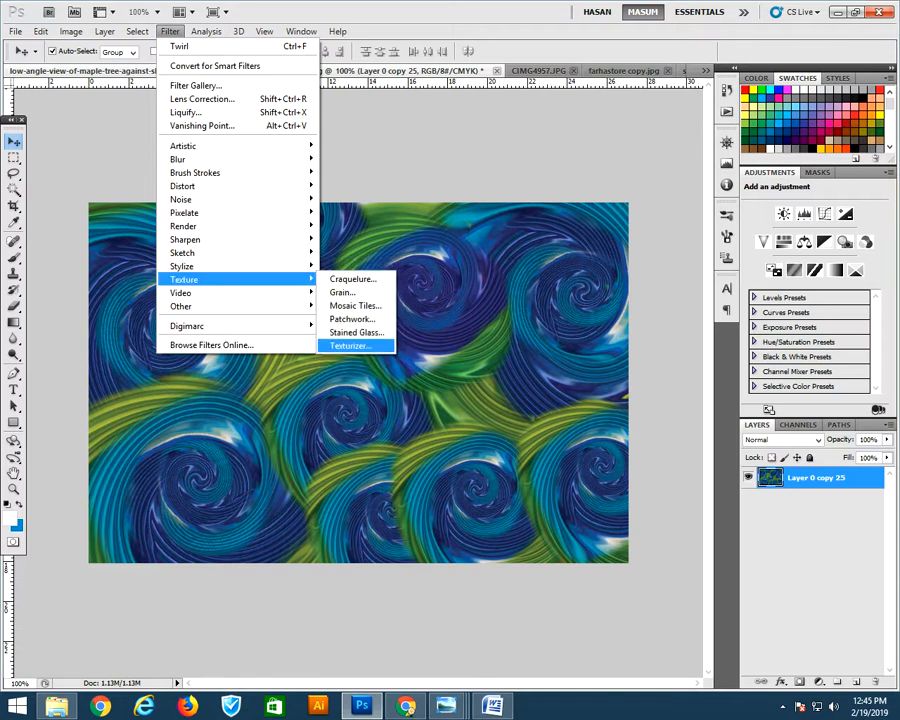
pyautogui.click(350, 345)
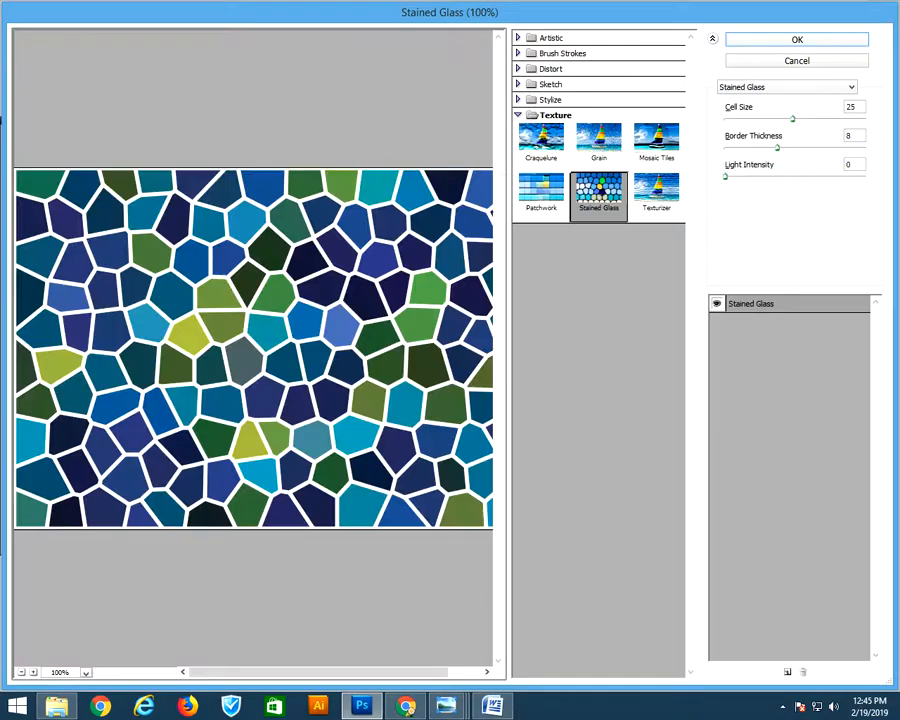
# Apply Stained Glass to the merged layer with cell size 15, border thickness 1 and light intensity 4.
pyautogui.moveTo(793, 119); pyautogui.dragTo(725, 119)
pyautogui.write('5')
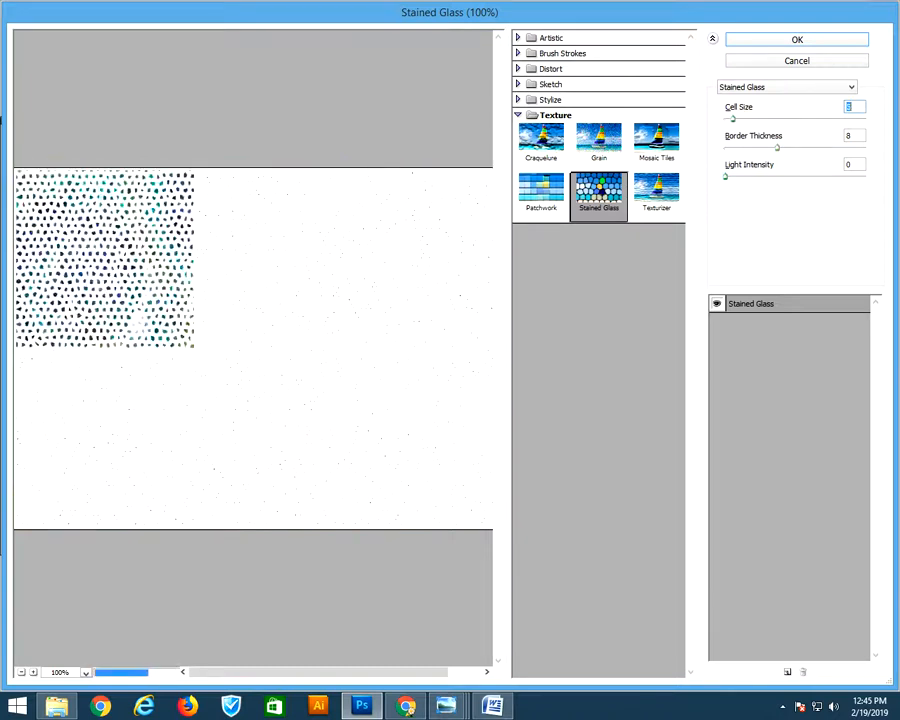
pyautogui.press('Tab')
pyautogui.write('1')
pyautogui.moveTo(734, 119); pyautogui.dragTo(763, 119)
pyautogui.moveTo(725, 177); pyautogui.dragTo(774, 177)
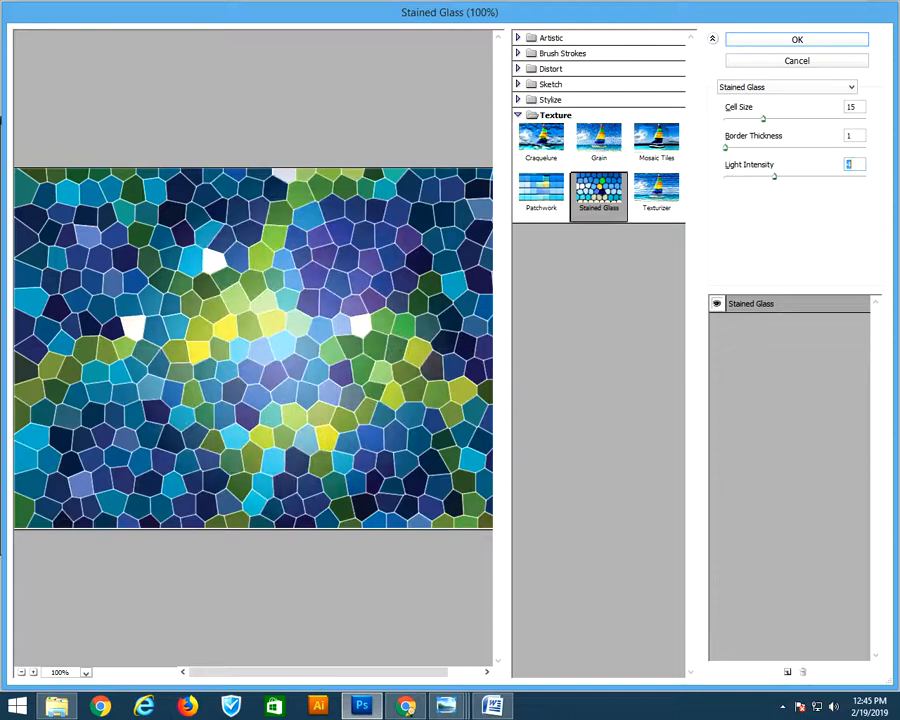
pyautogui.press('Return')
# Undo the Stained Glass filter and reapply it with the same settings to a duplicate of the merged layer.
pyautogui.hotkey('ctrl', 'z')
pyautogui.hotkey('ctrl', 'j')
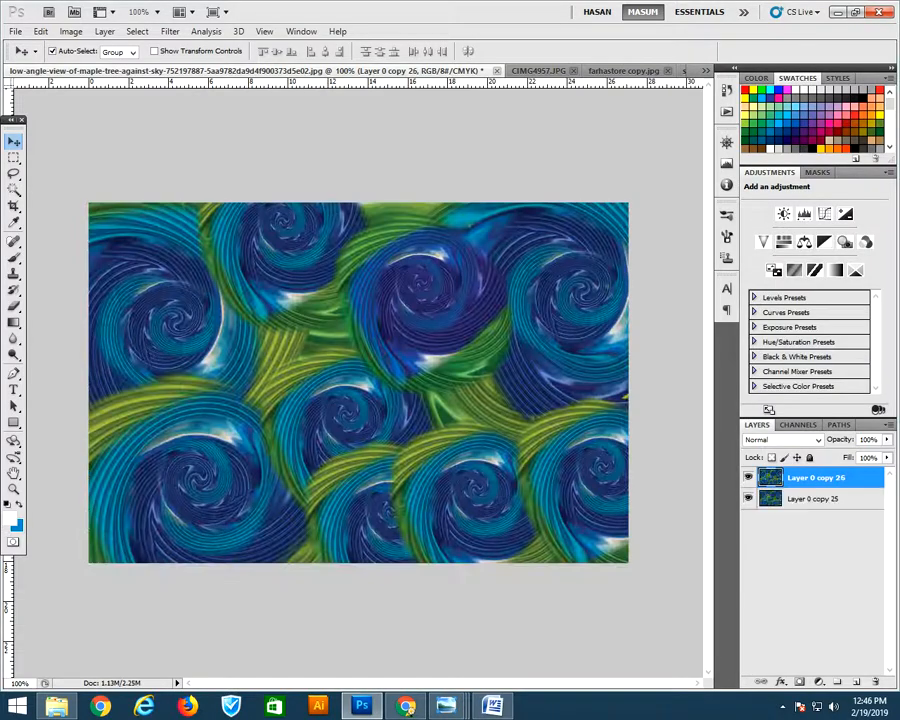
pyautogui.hotkey('alt', 't')
pyautogui.press('Return')
# Set the opacity of the stained-glass layer, Layer 0 copy 26, to 44% so the swirls blend with the cells.
pyautogui.click(887, 440)
pyautogui.moveTo(887, 455); pyautogui.dragTo(848, 455)
pyautogui.click(14, 489)
pyautogui.click(357, 424)
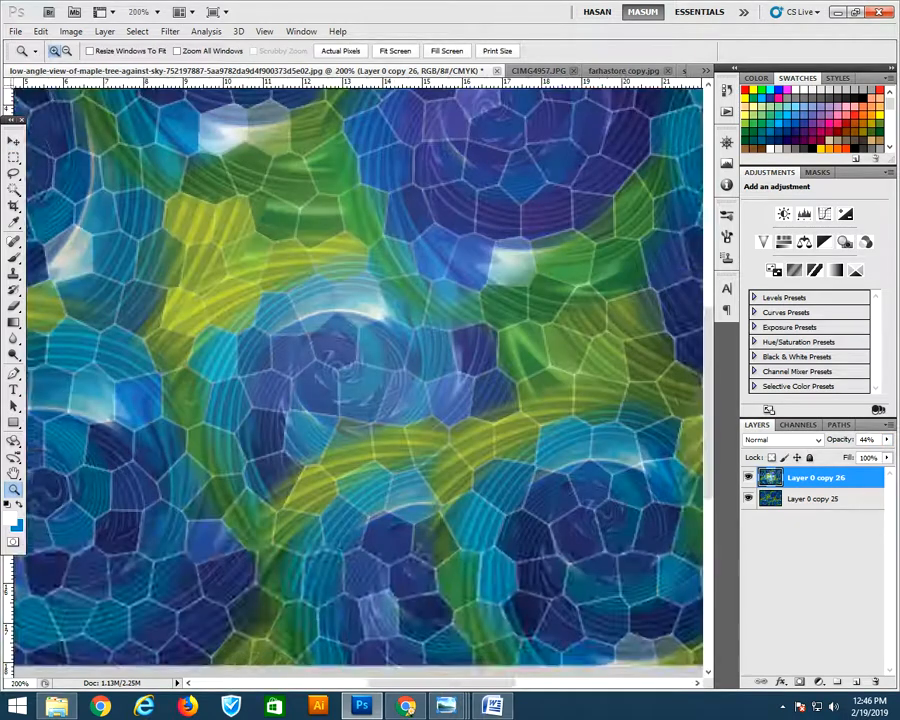